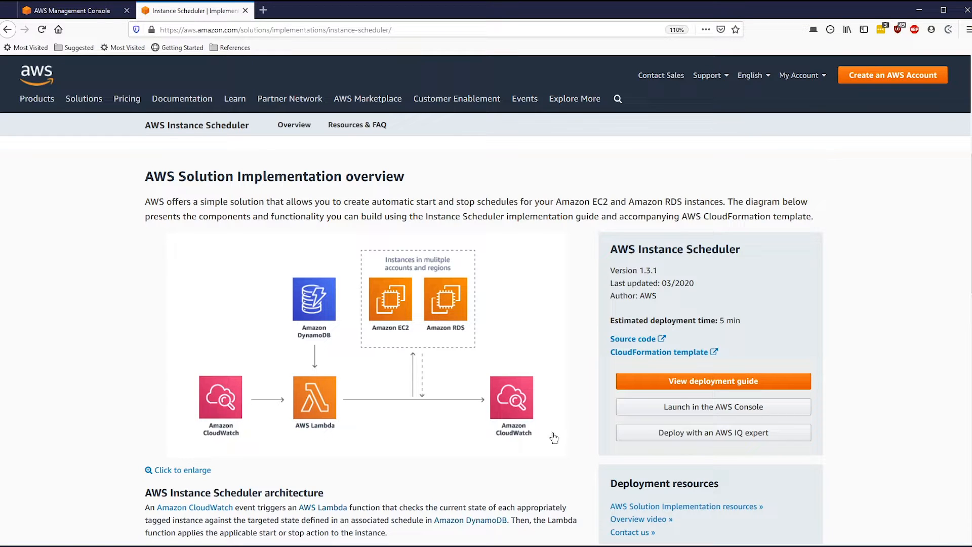
Launch the AWS Instance Scheduler solution in the AWS Console and proceed with its prefilled Amazon S3 template to the stack details.
{"action": "left_click", "coordinate": [663, 416]}
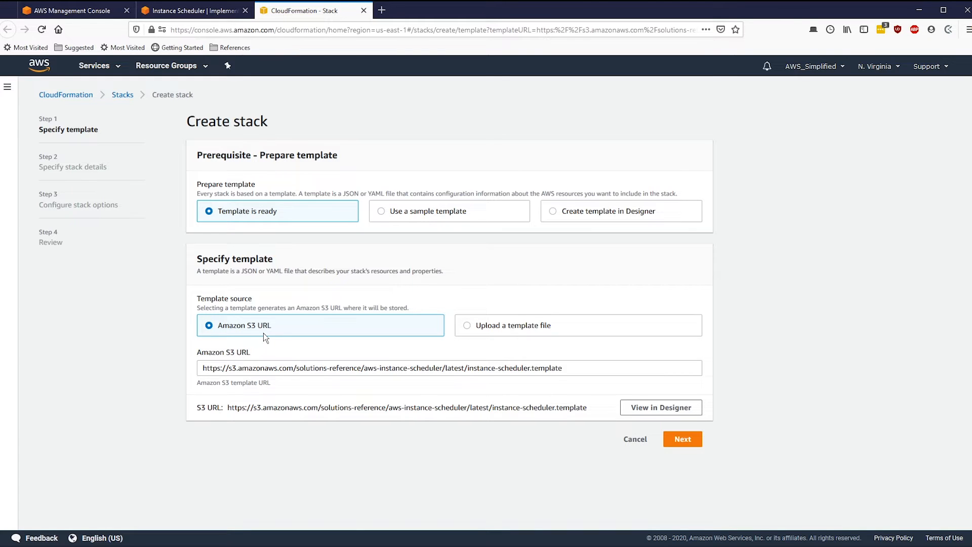
{"action": "left_click_drag", "start_coordinate": [583, 371], "coordinate": [163, 356]}
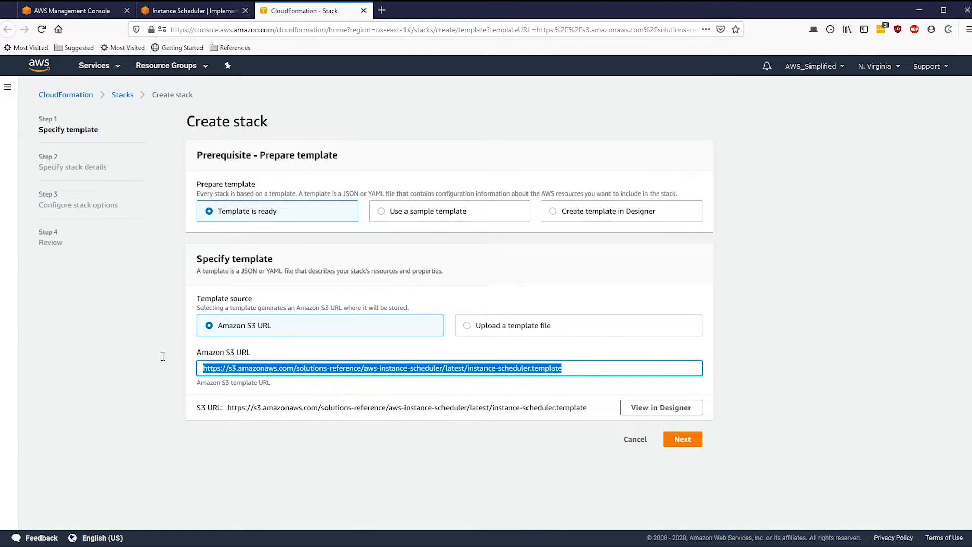
{"action": "left_click", "coordinate": [476, 440]}
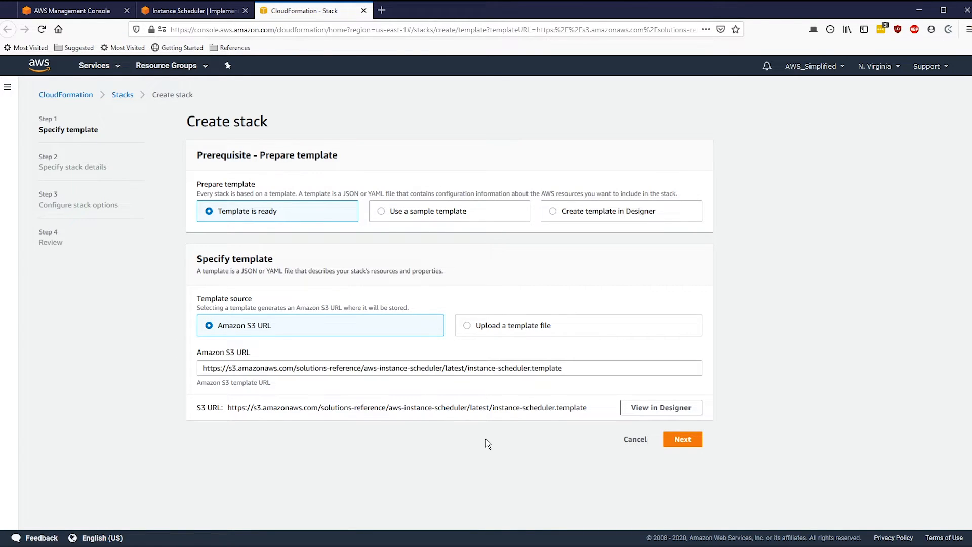
{"action": "left_click", "coordinate": [683, 440]}
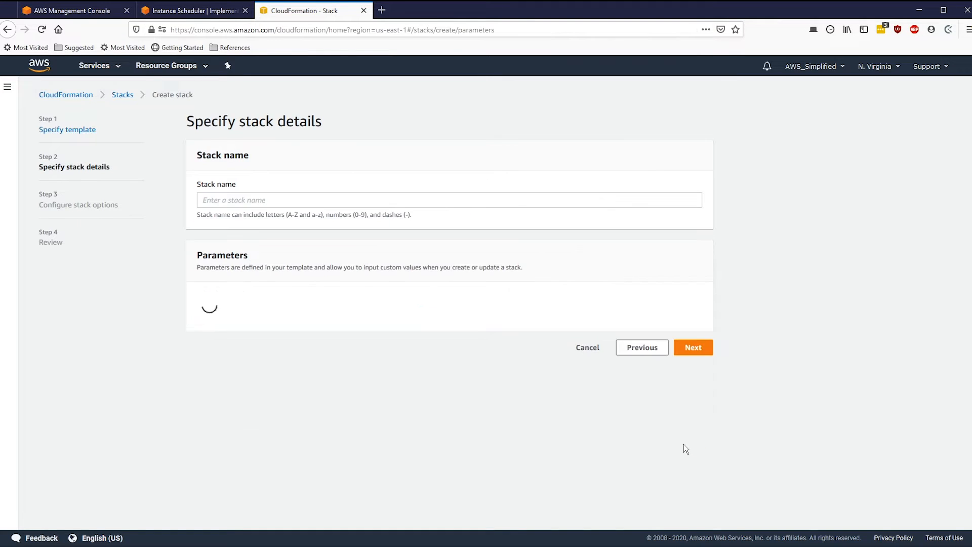
Name the stack InstanceSchedulerTestDemo.
{"action": "left_click", "coordinate": [301, 198]}
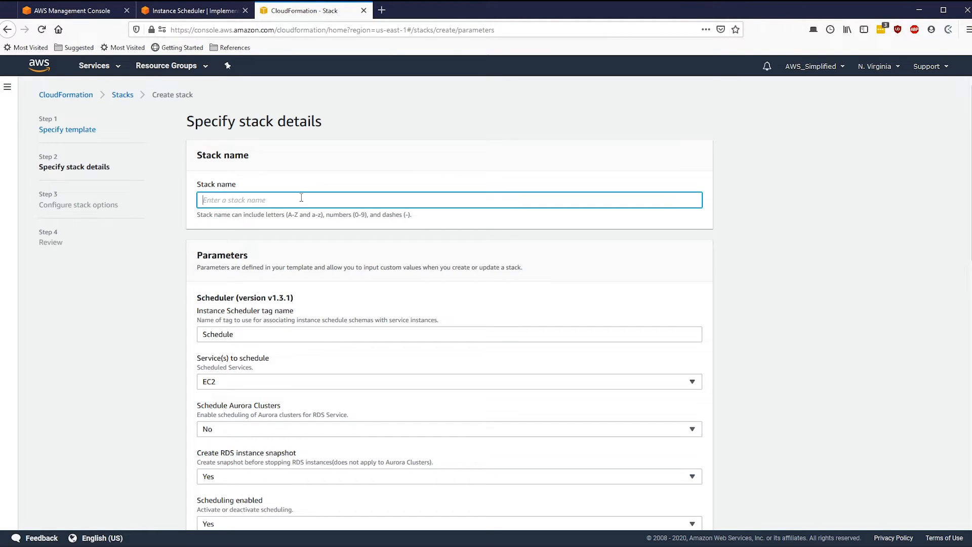
{"action": "type", "text": "InstanceSchedulerTestDemo"}
{"action": "left_click", "coordinate": [840, 312]}
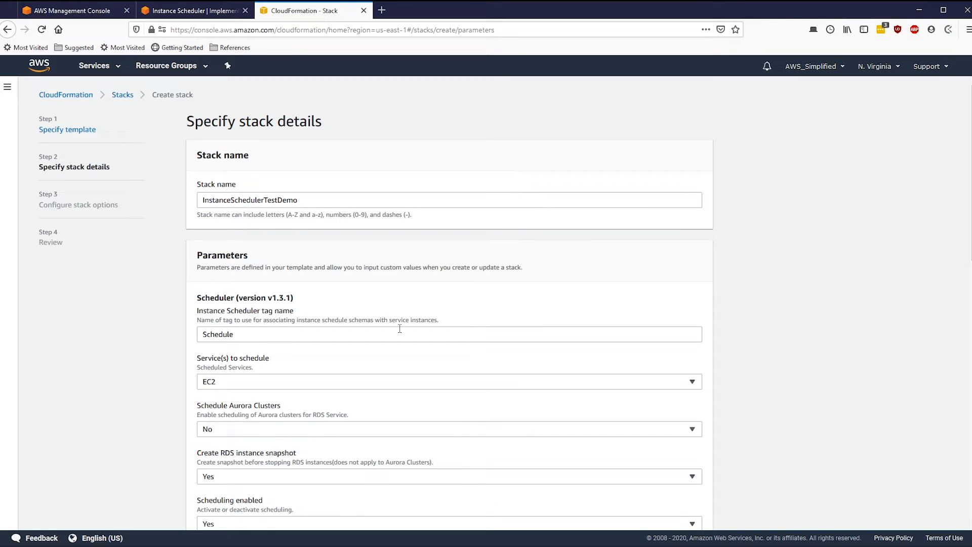
Review the Instance Scheduler tag name Schedule and choose EC2 as the service to schedule.
{"action": "scroll", "coordinate": [400, 328], "scroll_direction": "down", "scroll_amount": 2}
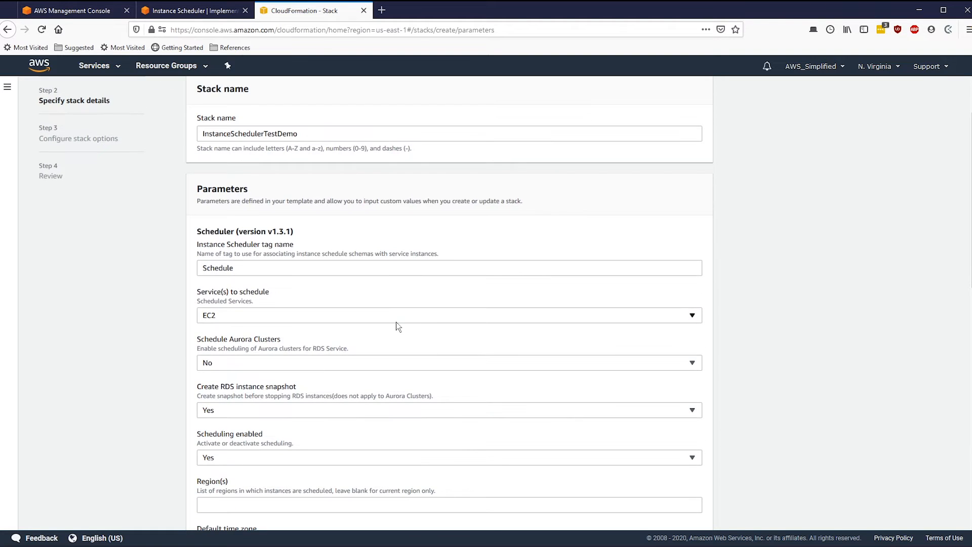
{"action": "scroll", "coordinate": [399, 320], "scroll_direction": "down", "scroll_amount": 2}
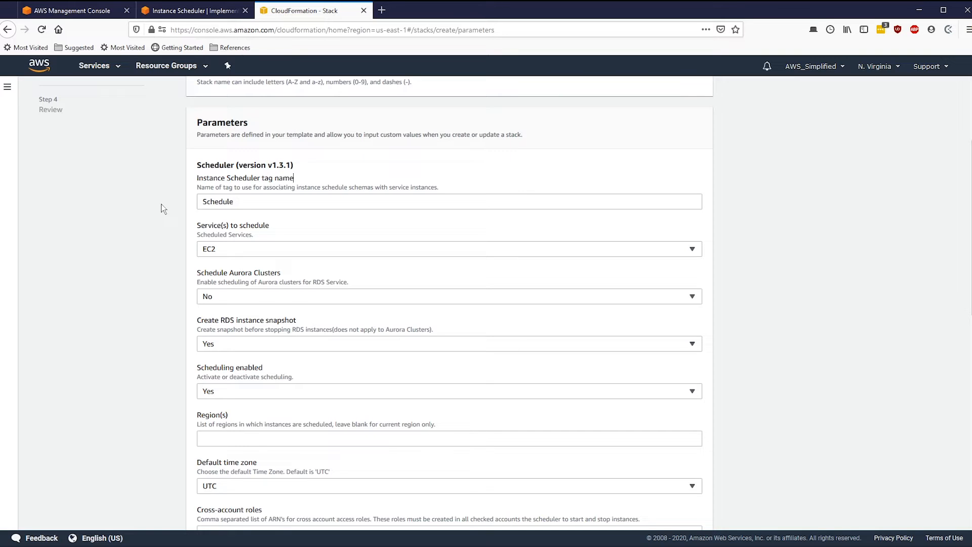
{"action": "left_click_drag", "start_coordinate": [246, 205], "coordinate": [166, 205]}
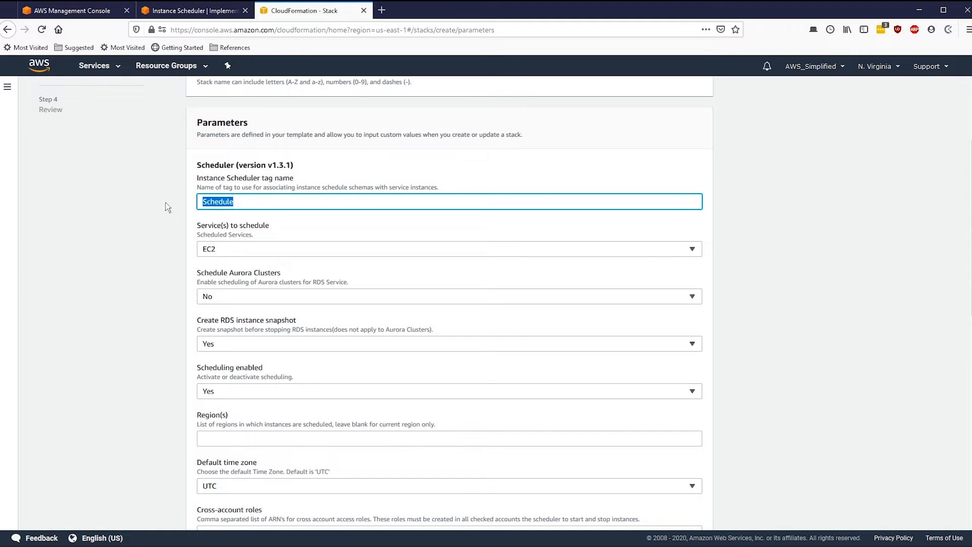
{"action": "left_click", "coordinate": [179, 213]}
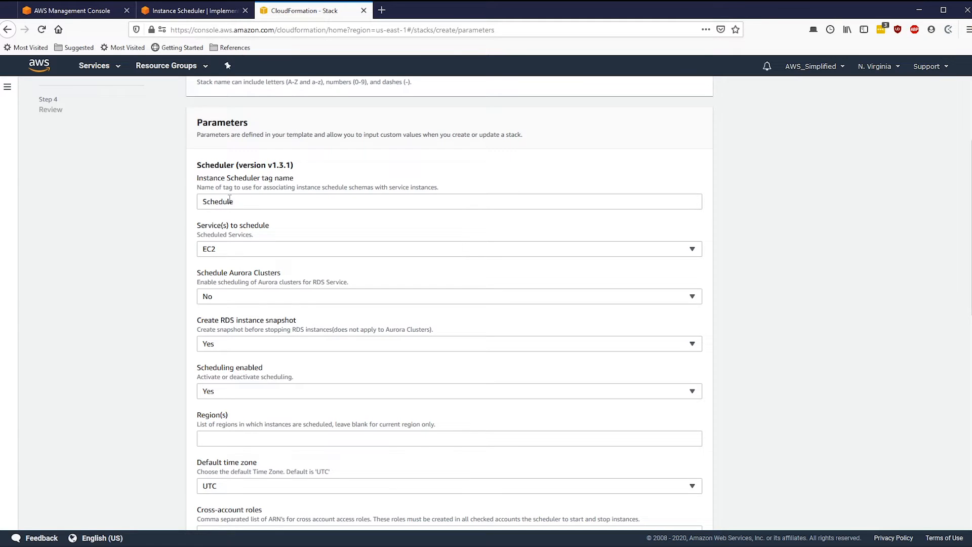
{"action": "double_click", "coordinate": [250, 202]}
{"action": "left_click", "coordinate": [168, 251]}
{"action": "left_click", "coordinate": [230, 252]}
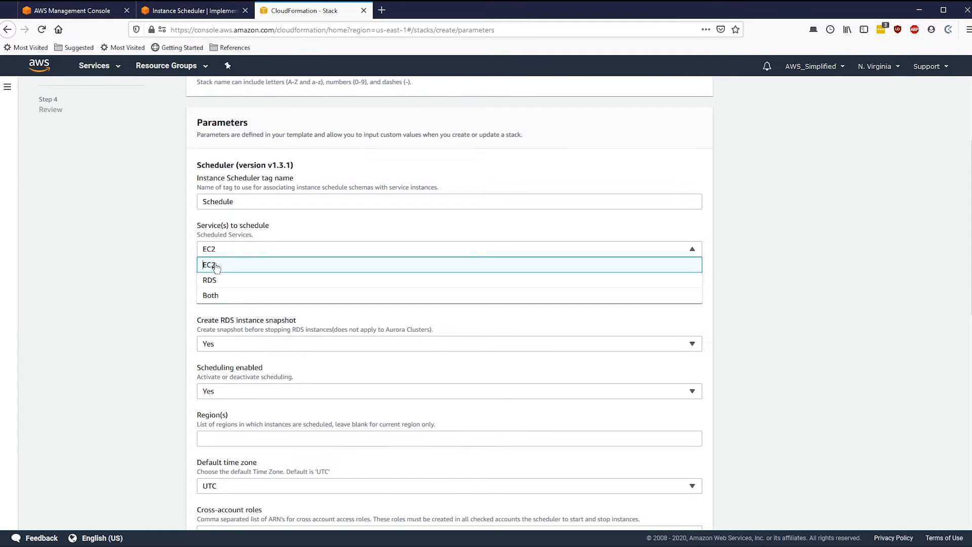
{"action": "left_click", "coordinate": [216, 267]}
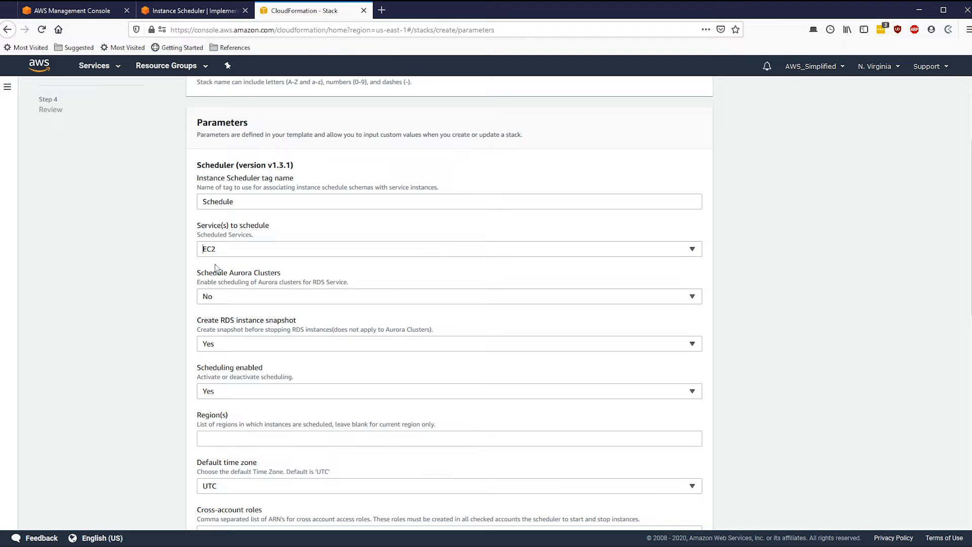
Find the Eastern entry among the default time zones and set the default time zone to Canada/Eastern.
{"action": "scroll", "coordinate": [165, 249], "scroll_direction": "down", "scroll_amount": 1}
{"action": "scroll", "coordinate": [163, 249], "scroll_direction": "down", "scroll_amount": 2}
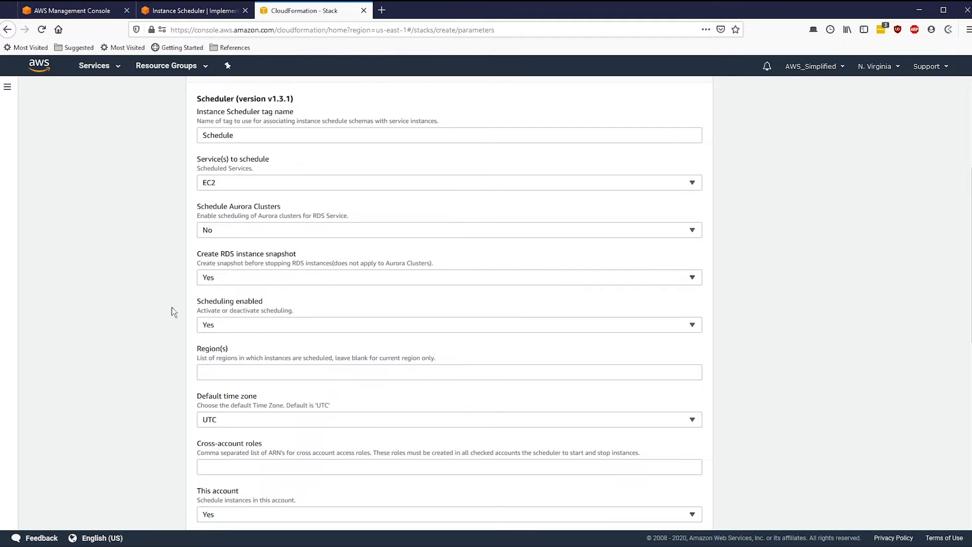
{"action": "scroll", "coordinate": [162, 306], "scroll_direction": "down", "scroll_amount": 3}
{"action": "left_click", "coordinate": [224, 289]}
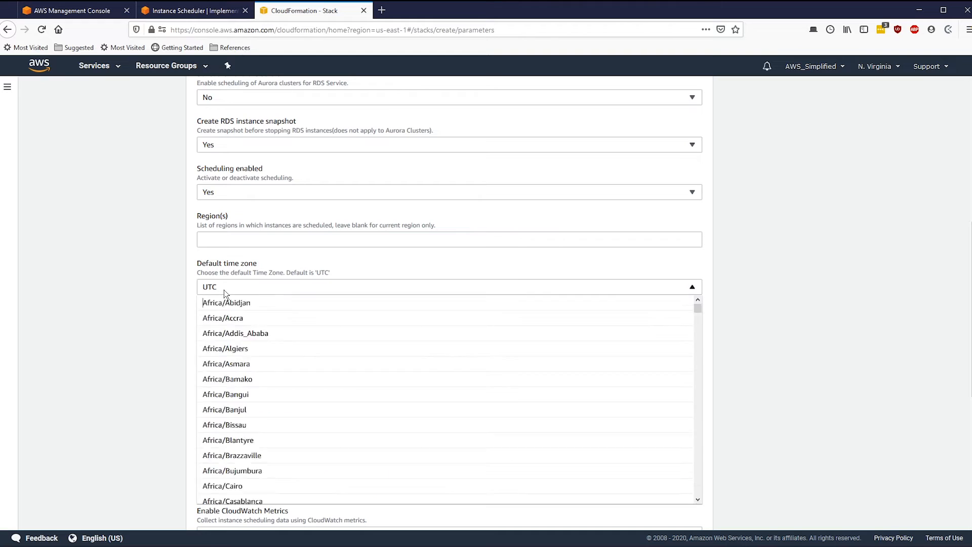
{"action": "type", "text": "us"}
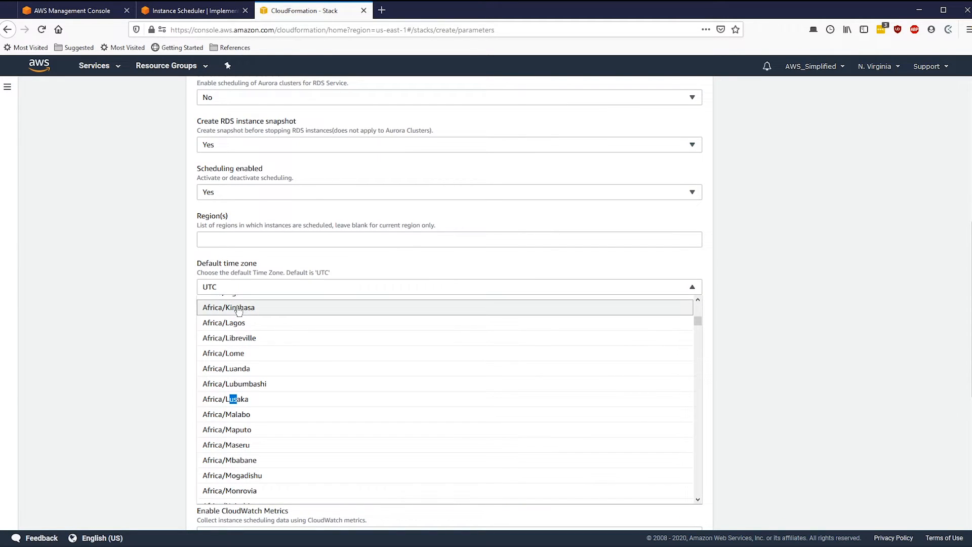
{"action": "key", "text": "ctrl+f"}
{"action": "type", "text": "eastern"}
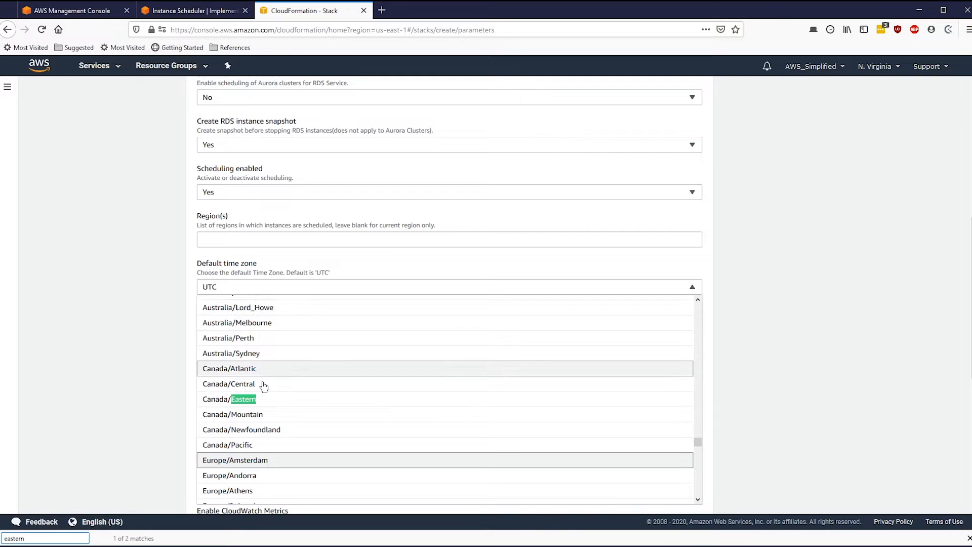
{"action": "left_click", "coordinate": [261, 400]}
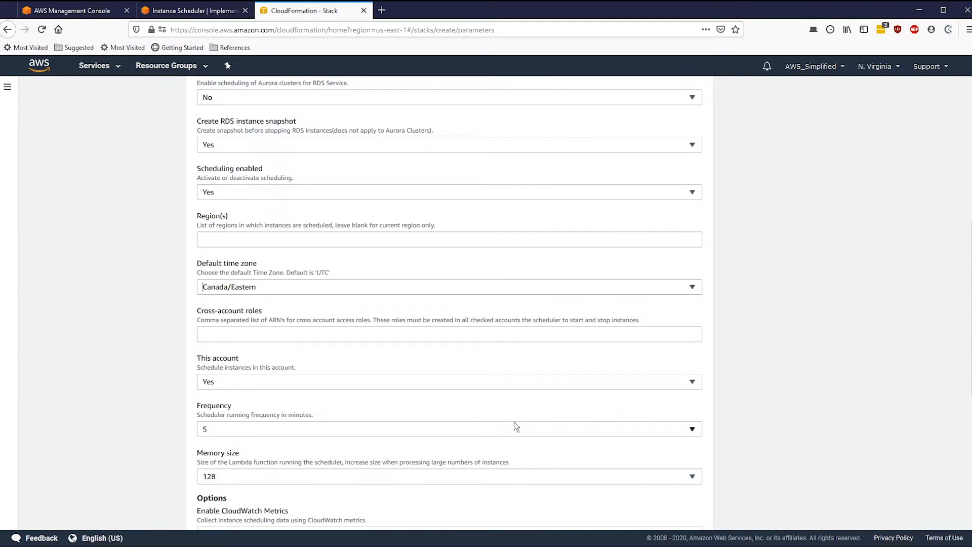
Set the scheduler's running frequency to 1 minute.
{"action": "scroll", "coordinate": [248, 368], "scroll_direction": "down", "scroll_amount": 2}
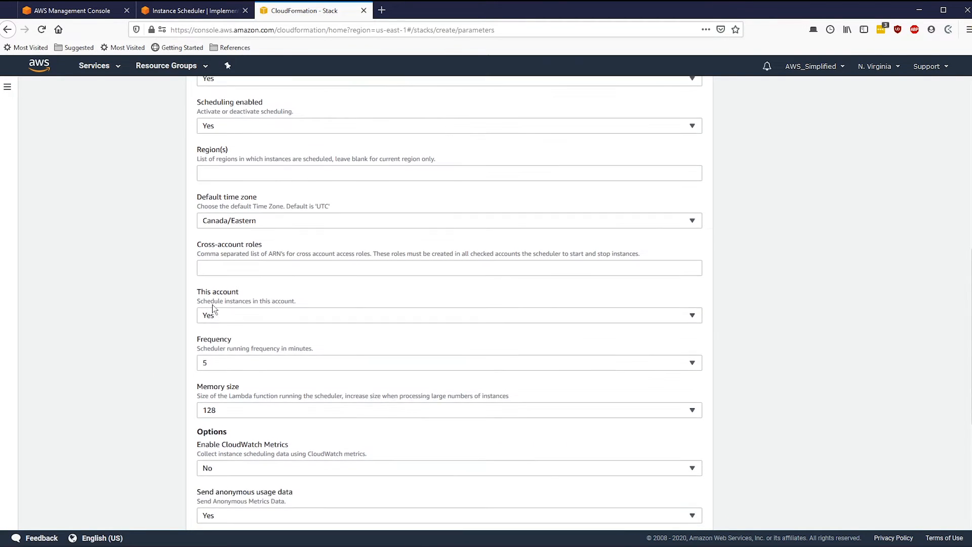
{"action": "scroll", "coordinate": [193, 327], "scroll_direction": "down", "scroll_amount": 2}
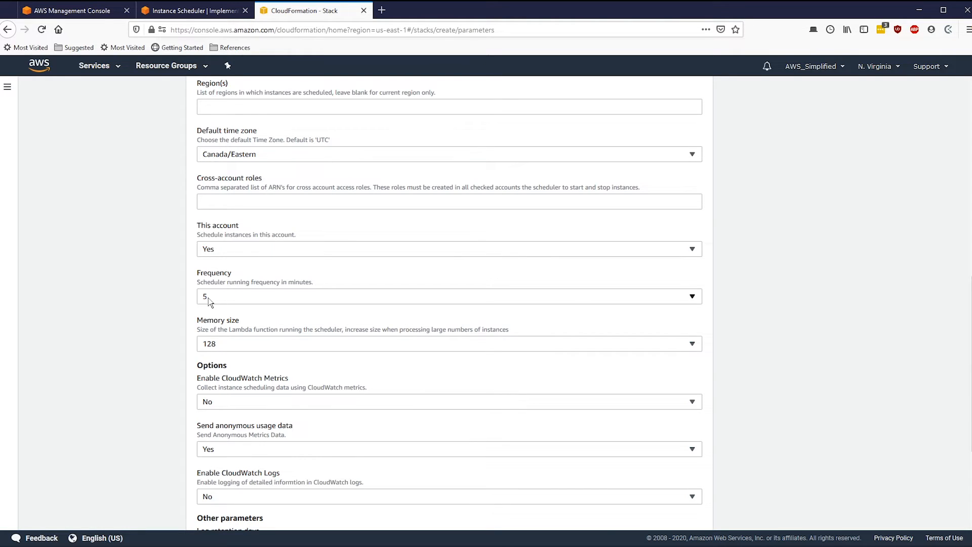
{"action": "left_click", "coordinate": [209, 298]}
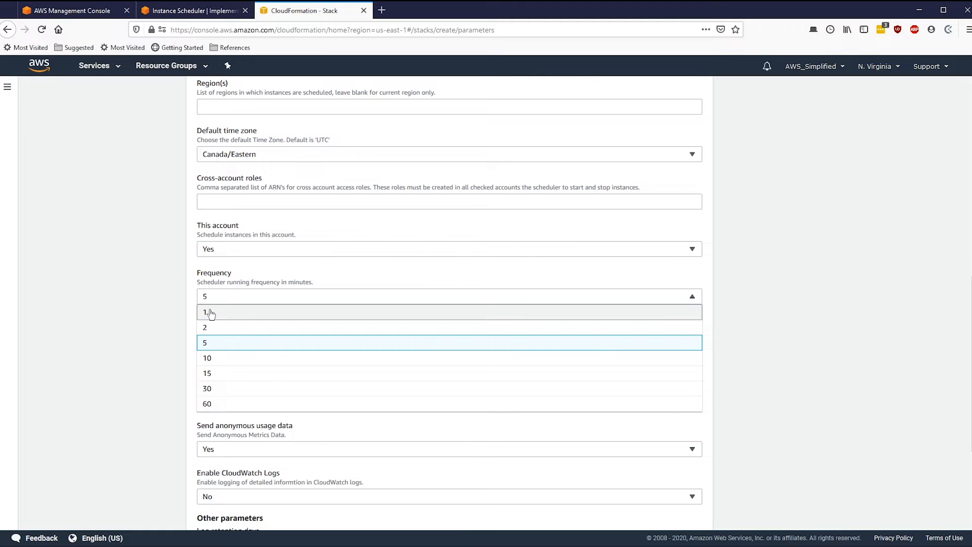
{"action": "left_click", "coordinate": [212, 314]}
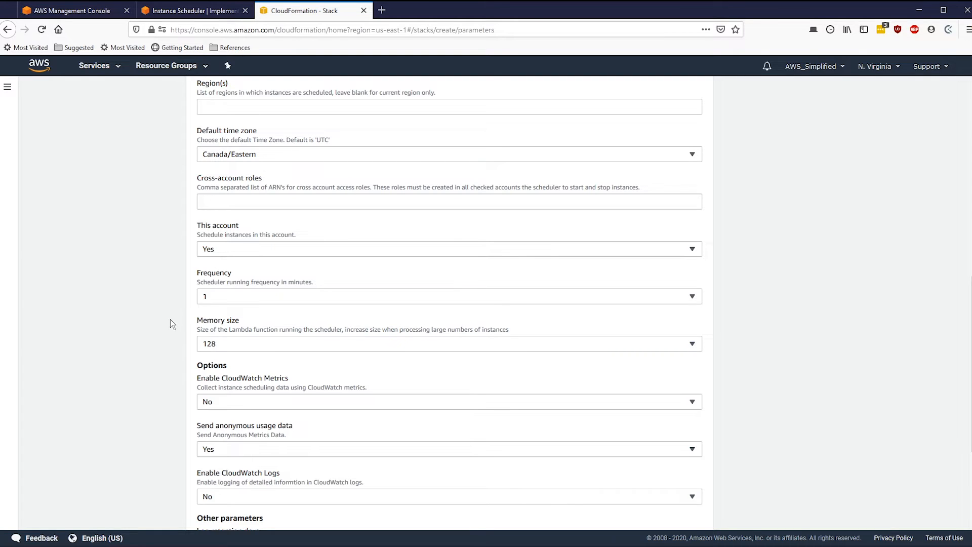
Check the available Lambda memory sizes, keep 128, and continue to the stack options with the remaining parameters at their defaults.
{"action": "scroll", "coordinate": [170, 319], "scroll_direction": "down", "scroll_amount": 2}
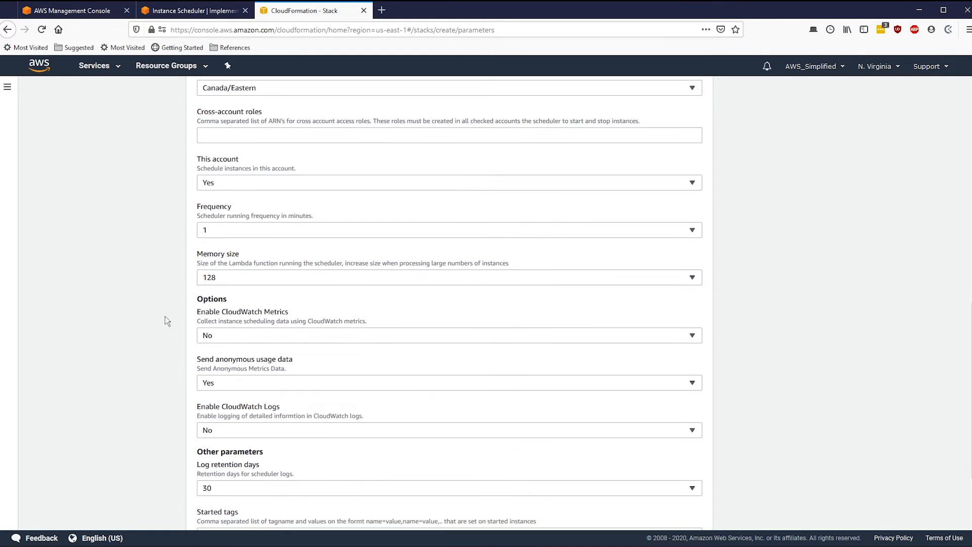
{"action": "left_click", "coordinate": [233, 279]}
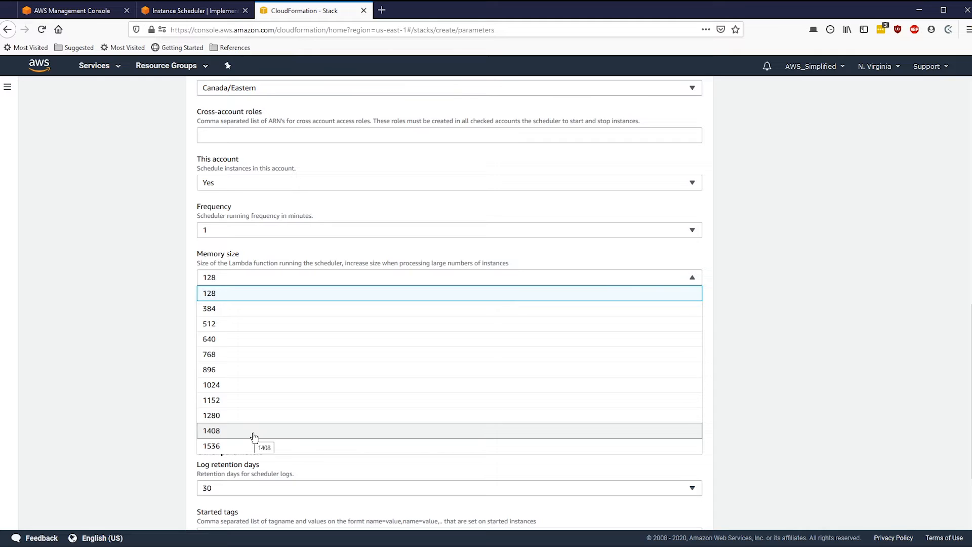
{"action": "left_click", "coordinate": [141, 330]}
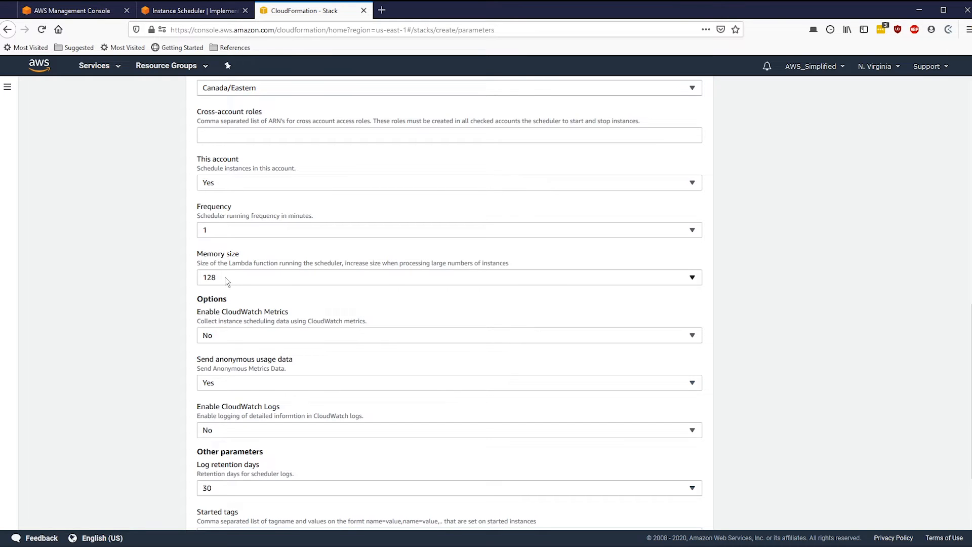
{"action": "scroll", "coordinate": [135, 301], "scroll_direction": "down", "scroll_amount": 2}
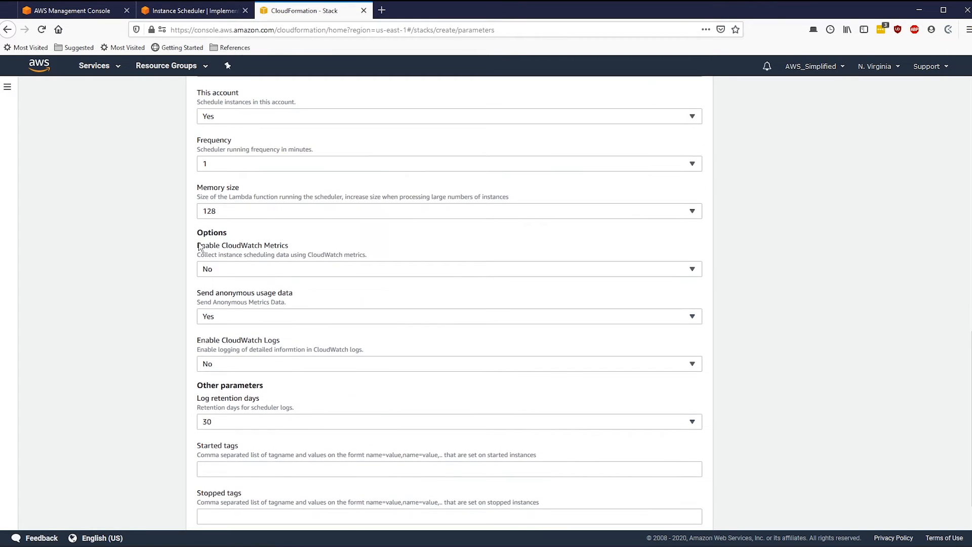
{"action": "scroll", "coordinate": [179, 261], "scroll_direction": "down", "scroll_amount": 1}
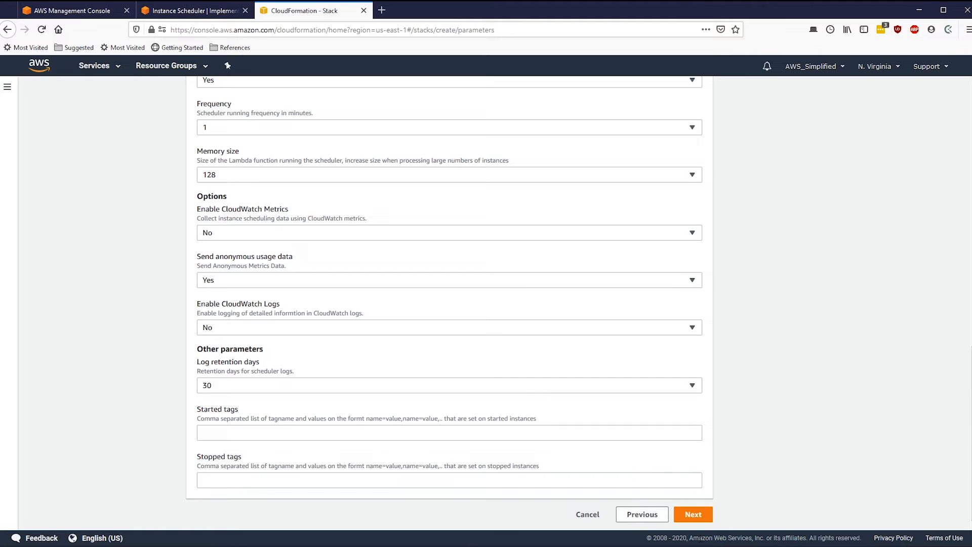
{"action": "left_click", "coordinate": [700, 518]}
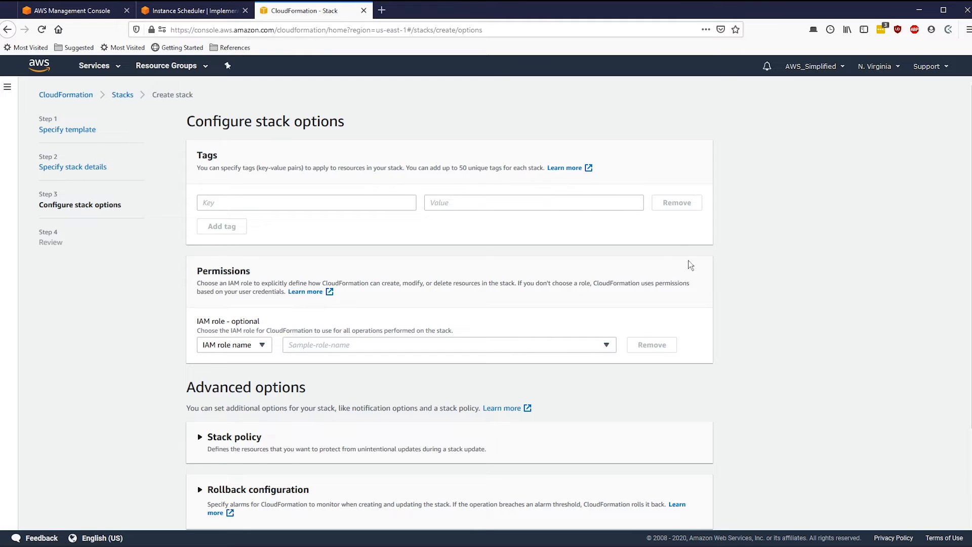
Review the IAM role permissions, leave the role unspecified, and continue to the stack review.
{"action": "scroll", "coordinate": [768, 318], "scroll_direction": "down", "scroll_amount": 1}
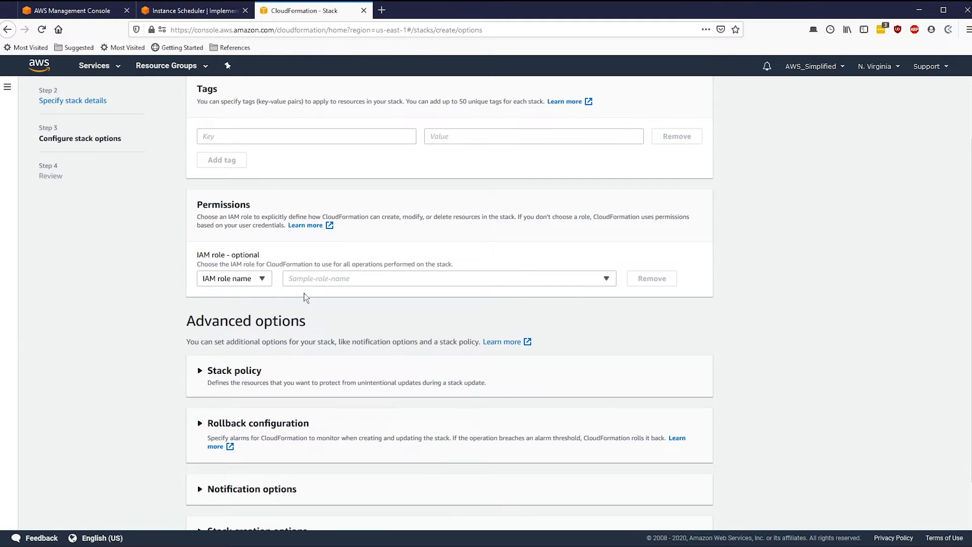
{"action": "left_click", "coordinate": [233, 283]}
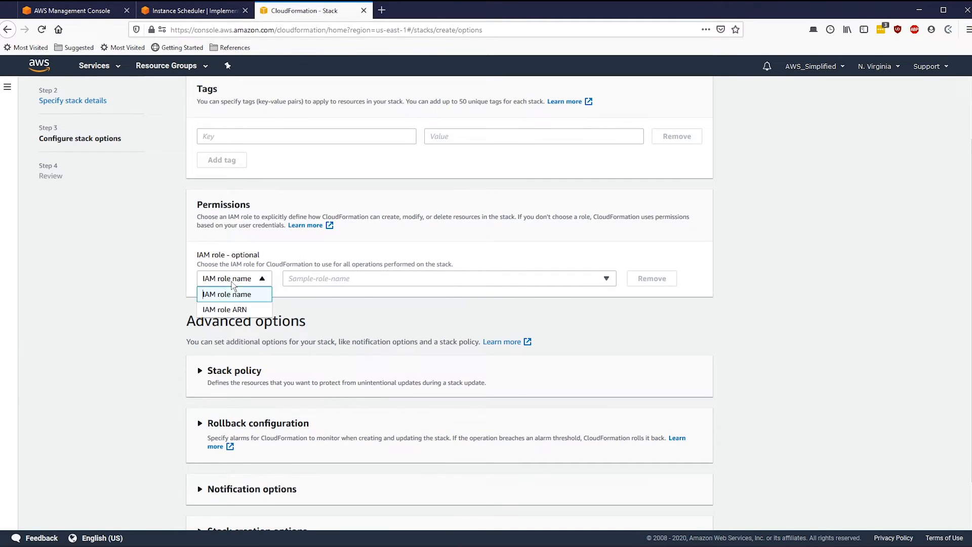
{"action": "left_click", "coordinate": [232, 282]}
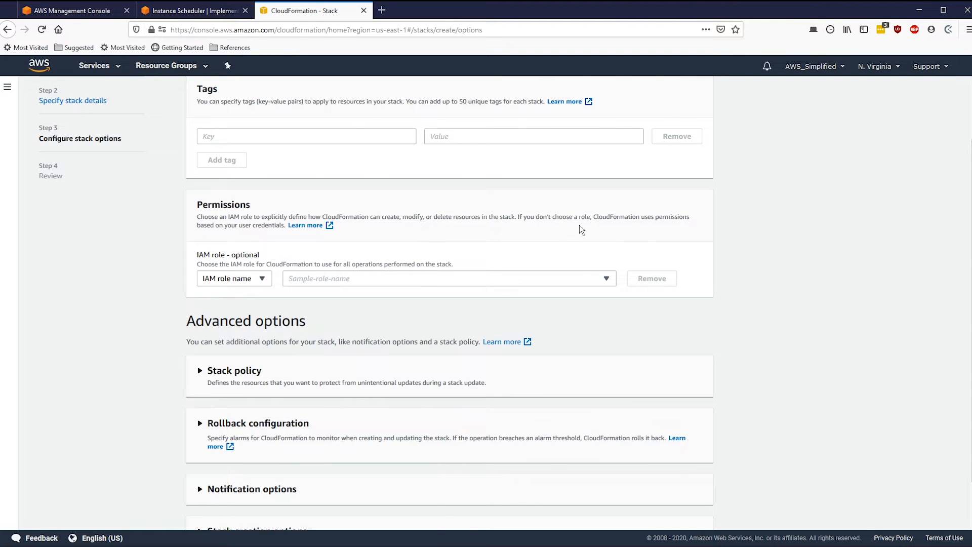
{"action": "left_click_drag", "start_coordinate": [199, 226], "coordinate": [284, 234]}
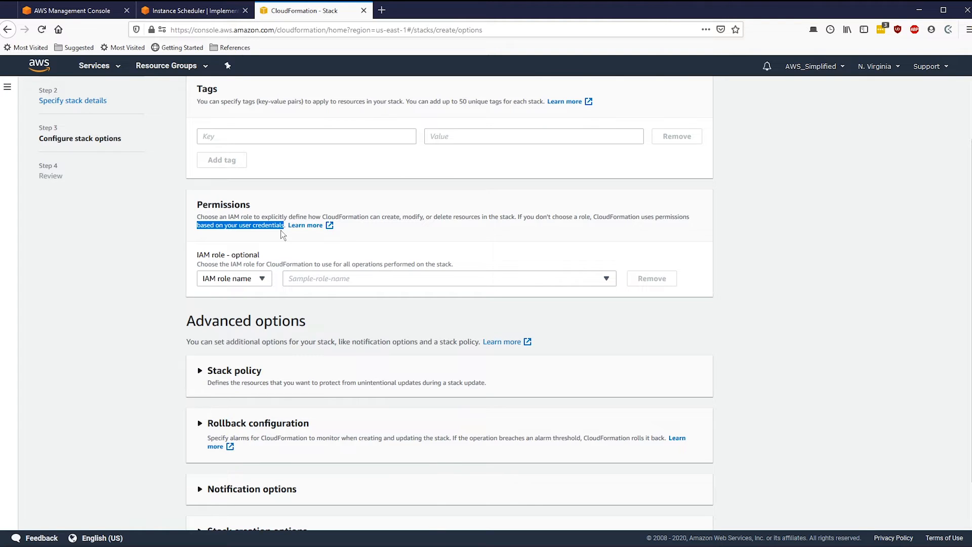
{"action": "left_click", "coordinate": [284, 236]}
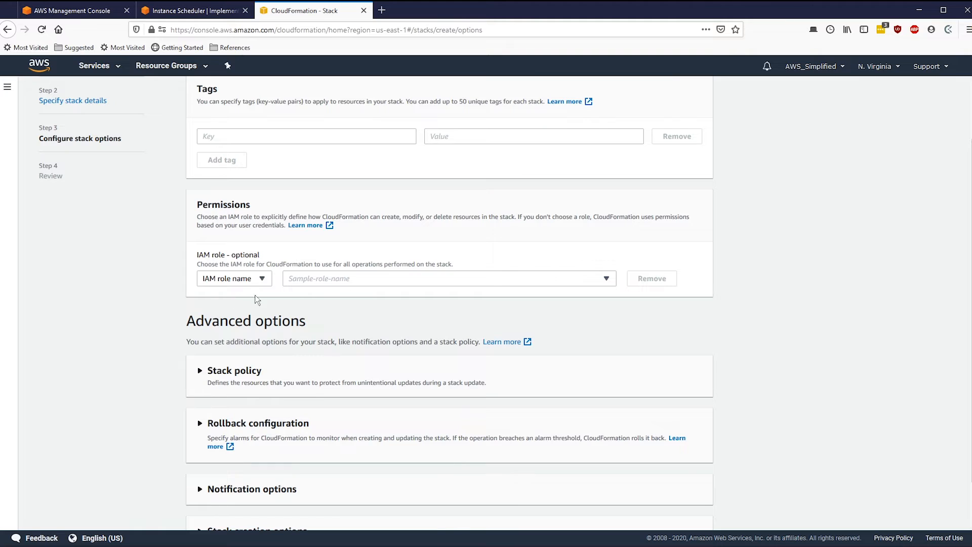
{"action": "scroll", "coordinate": [250, 313], "scroll_direction": "down", "scroll_amount": 2}
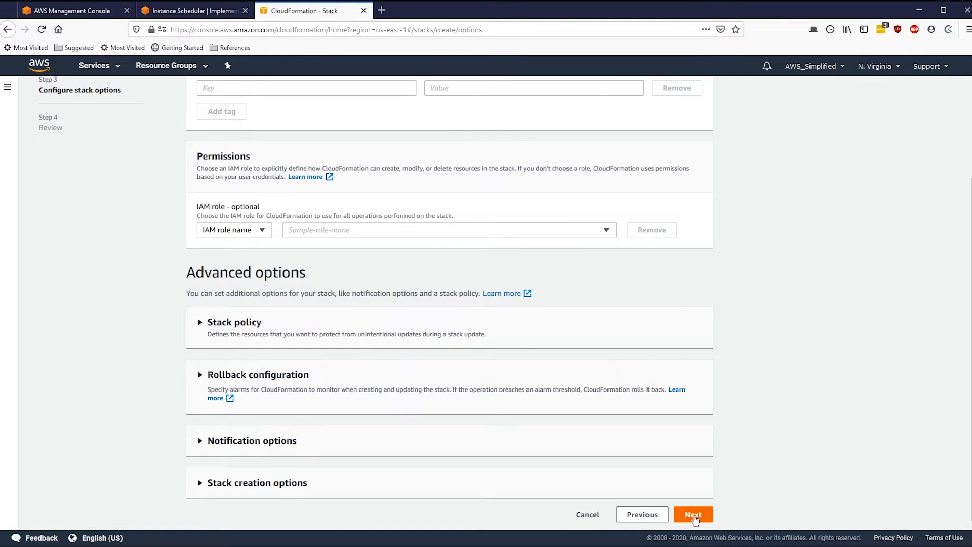
{"action": "left_click", "coordinate": [694, 515]}
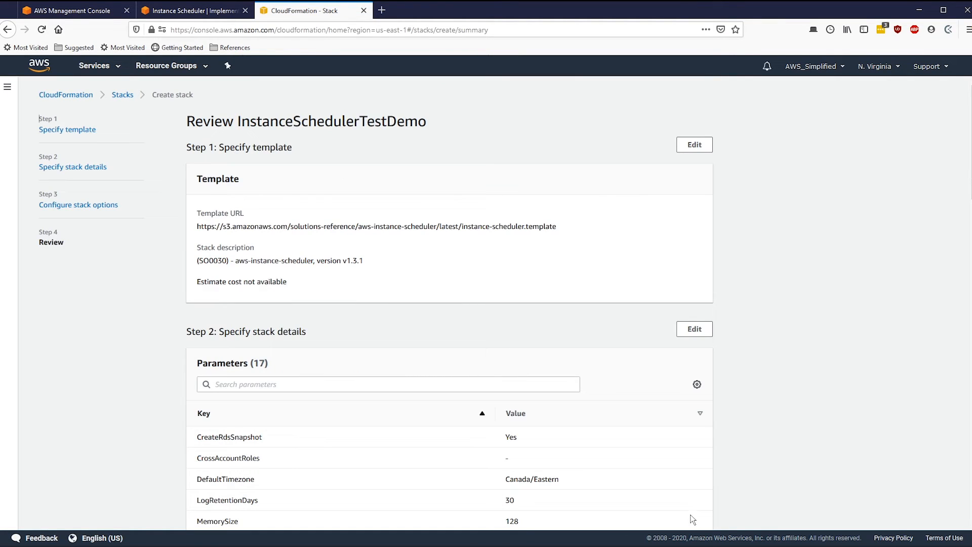
Acknowledge that CloudFormation might create IAM resources and create the InstanceSchedulerTestDemo stack.
{"action": "left_click_drag", "start_coordinate": [971, 152], "coordinate": [971, 472]}
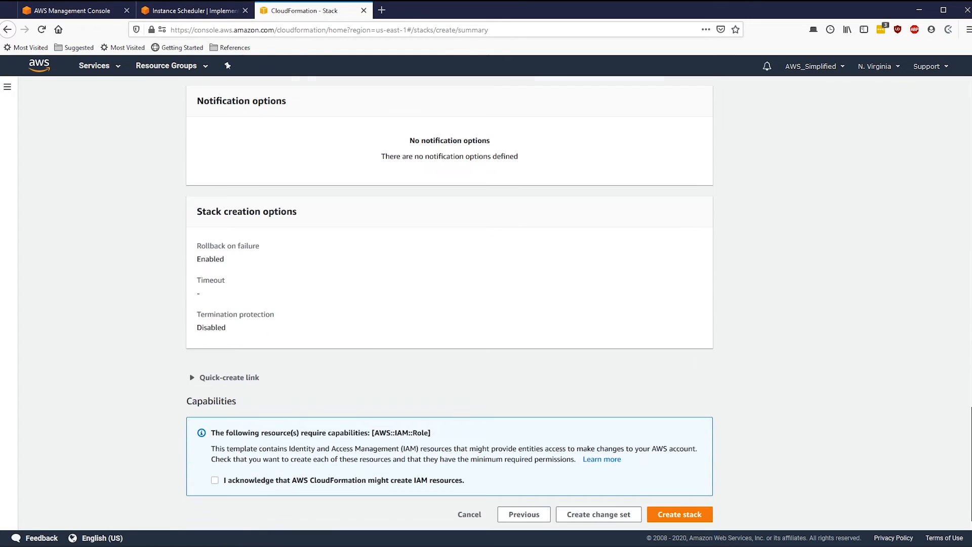
{"action": "left_click", "coordinate": [214, 481]}
{"action": "left_click", "coordinate": [693, 520]}
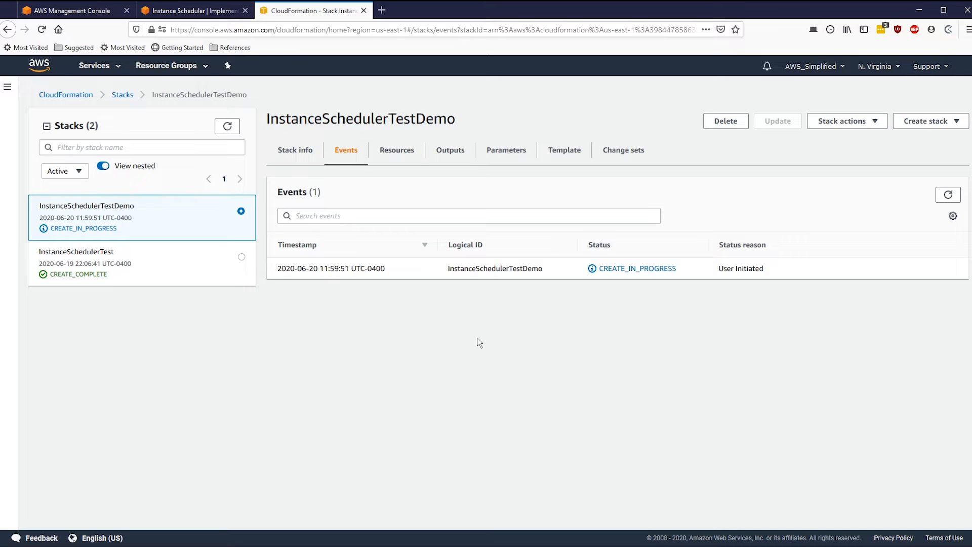
Refresh and examine the resource creation events of InstanceSchedulerTestDemo, and compare them with the events of the InstanceSchedulerTest stack.
{"action": "left_click", "coordinate": [227, 130]}
{"action": "left_click", "coordinate": [949, 195]}
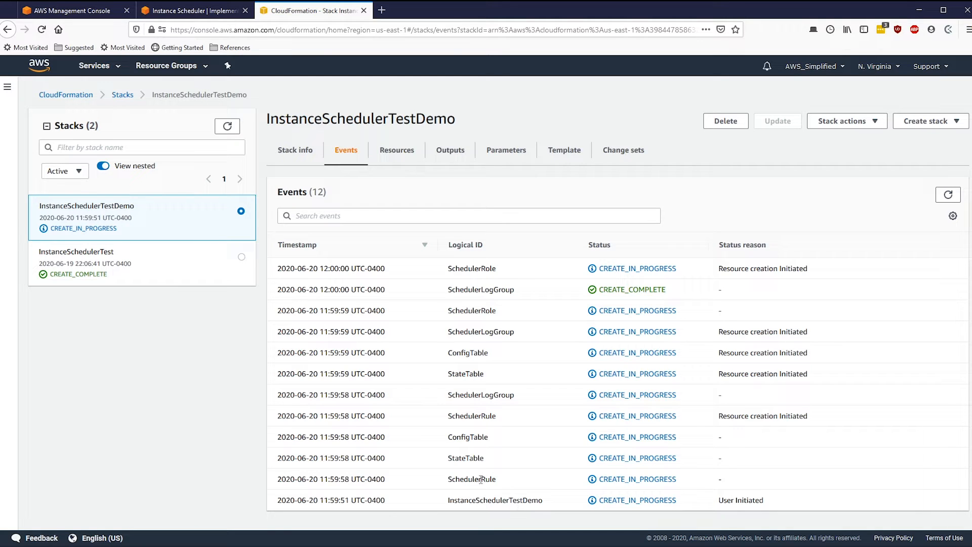
{"action": "left_click_drag", "start_coordinate": [490, 461], "coordinate": [447, 443]}
{"action": "double_click", "coordinate": [491, 416]}
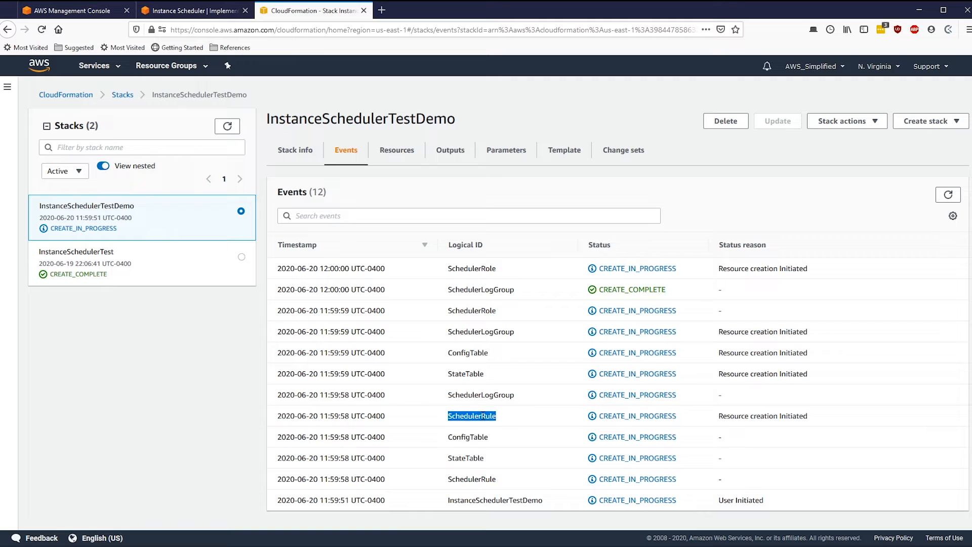
{"action": "double_click", "coordinate": [490, 395]}
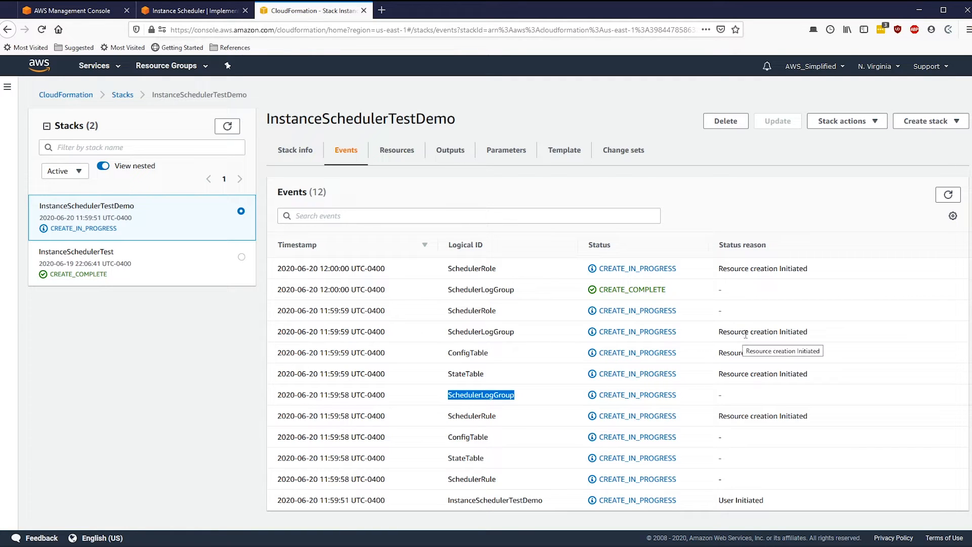
{"action": "left_click", "coordinate": [796, 369]}
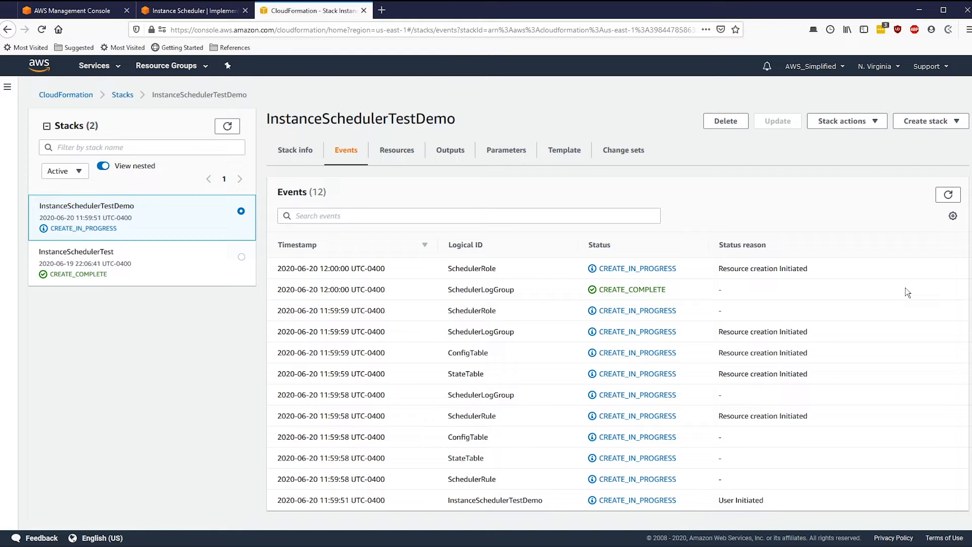
{"action": "left_click", "coordinate": [947, 194]}
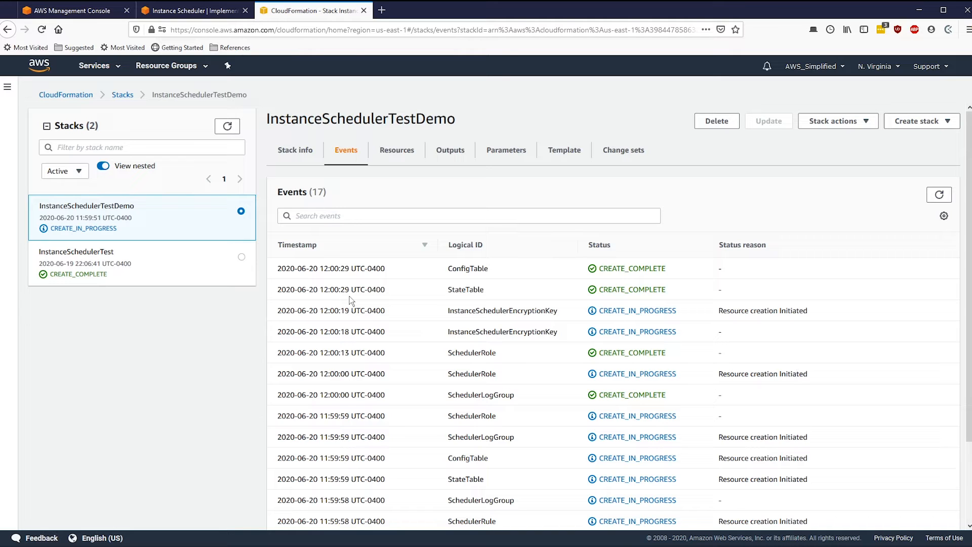
{"action": "left_click", "coordinate": [77, 251]}
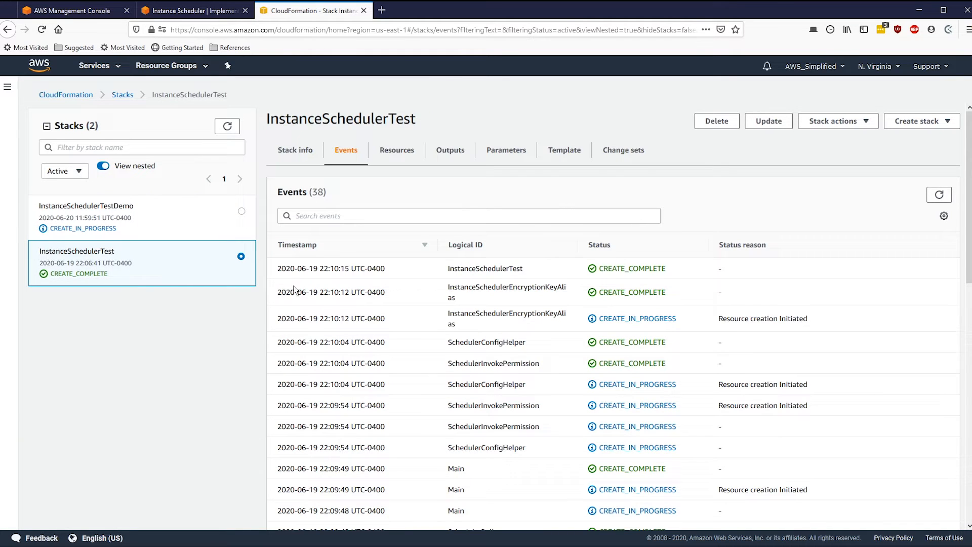
{"action": "left_click", "coordinate": [241, 211]}
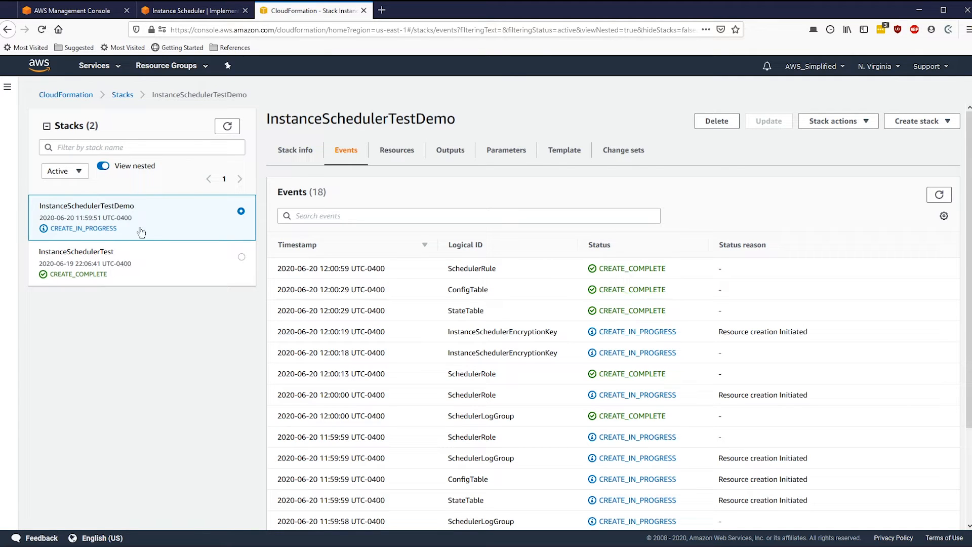
Delete the InstanceSchedulerTestDemo stack and its resources.
{"action": "left_click", "coordinate": [735, 124]}
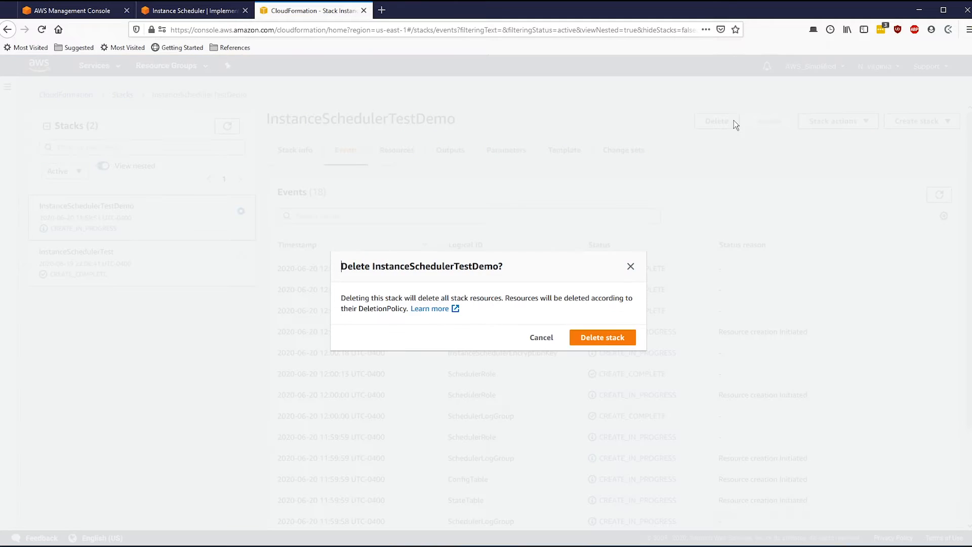
{"action": "left_click", "coordinate": [605, 340]}
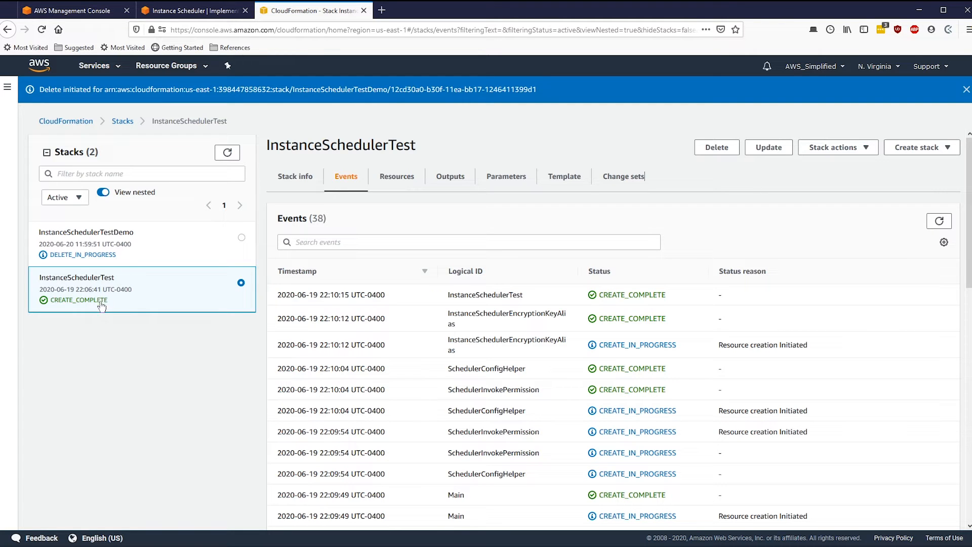
Switch to the DynamoDB console window and examine the scheduler config item's attributes in the InstanceSchedulerTest config table.
{"action": "mouse_move", "coordinate": [134, 545]}
{"action": "left_click", "coordinate": [190, 512]}
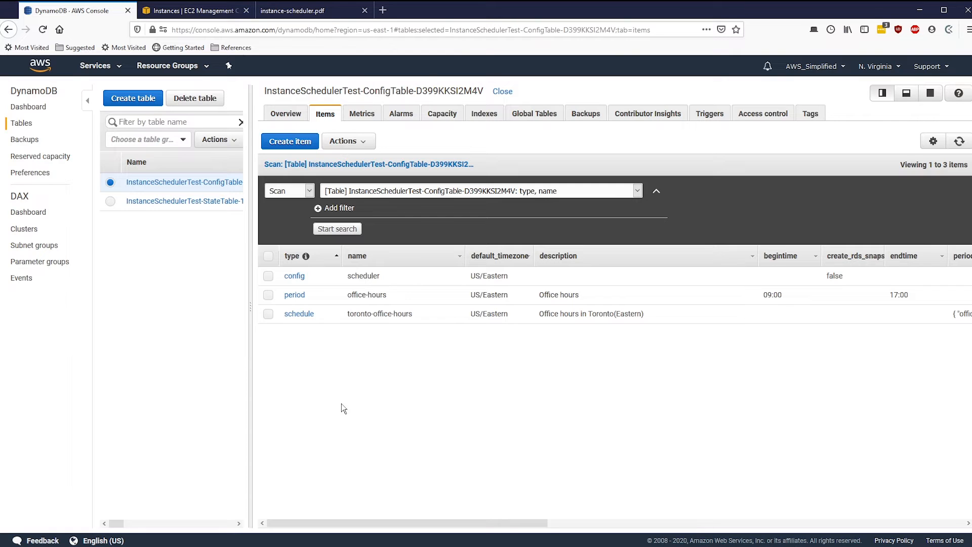
{"action": "left_click_drag", "start_coordinate": [253, 189], "coordinate": [261, 190]}
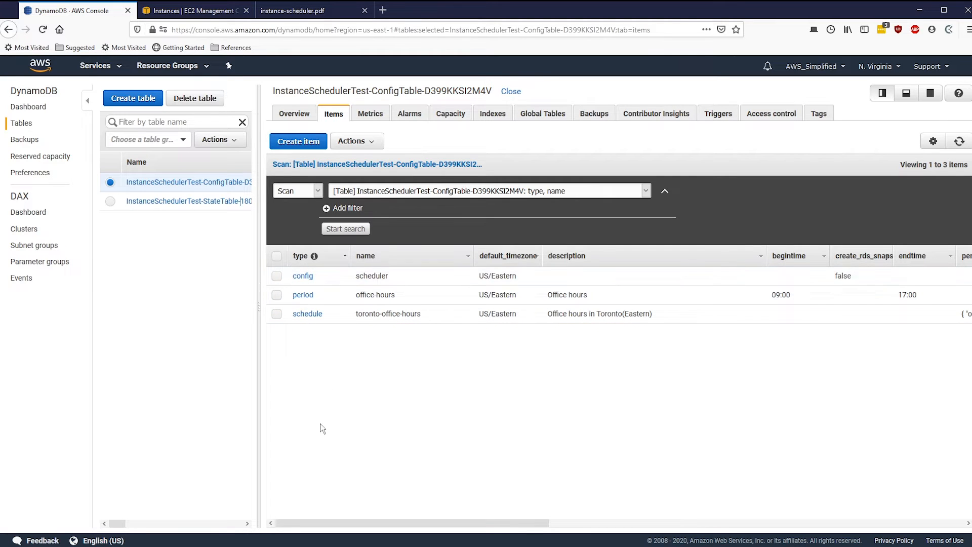
{"action": "left_click_drag", "start_coordinate": [332, 525], "coordinate": [404, 526]}
{"action": "left_click_drag", "start_coordinate": [480, 535], "coordinate": [502, 541]}
{"action": "left_click_drag", "start_coordinate": [548, 258], "coordinate": [582, 258]}
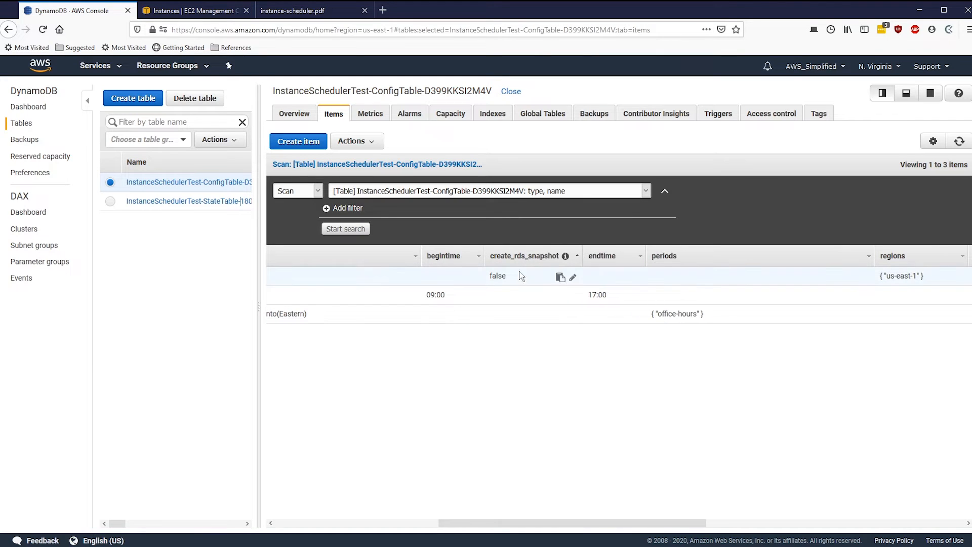
{"action": "left_click_drag", "start_coordinate": [537, 523], "coordinate": [692, 523]}
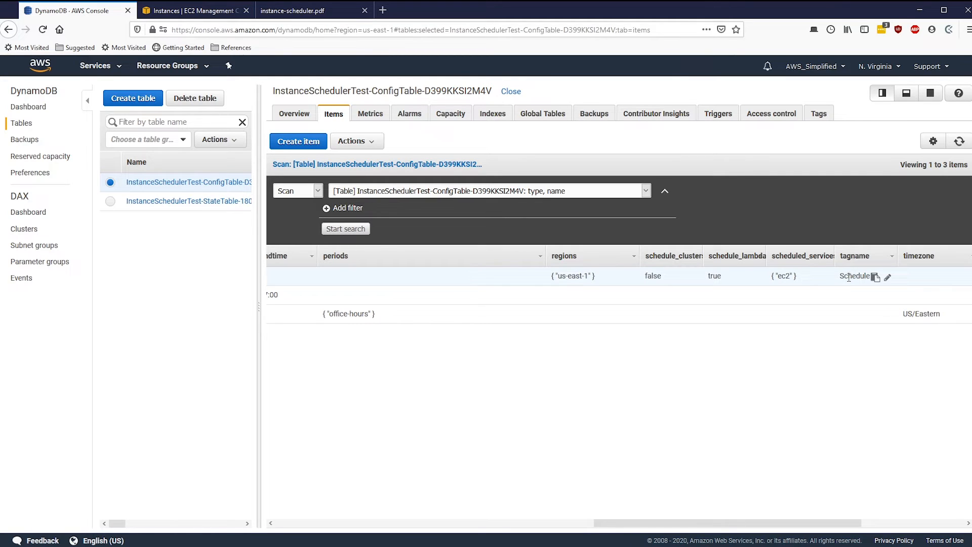
{"action": "left_click_drag", "start_coordinate": [831, 523], "coordinate": [934, 523]}
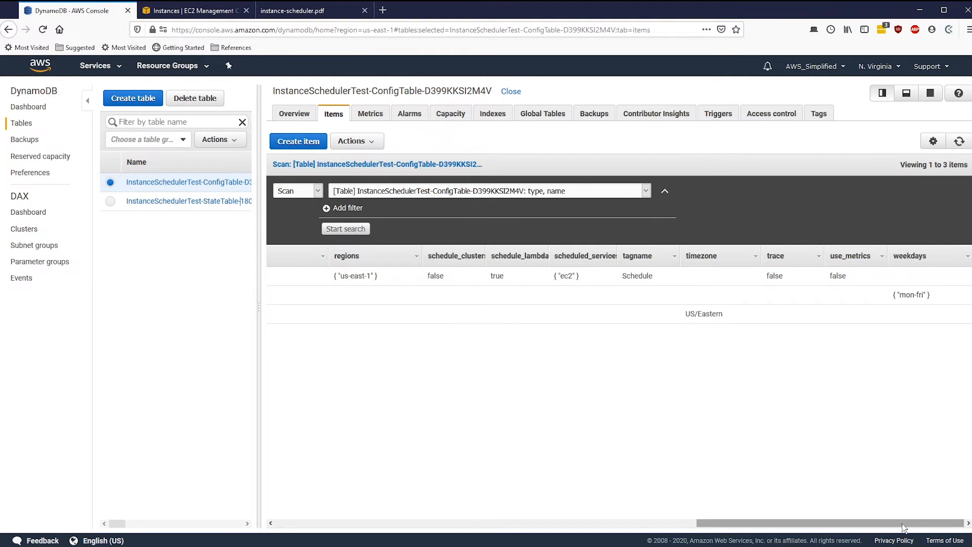
{"action": "left_click_drag", "start_coordinate": [876, 523], "coordinate": [454, 519]}
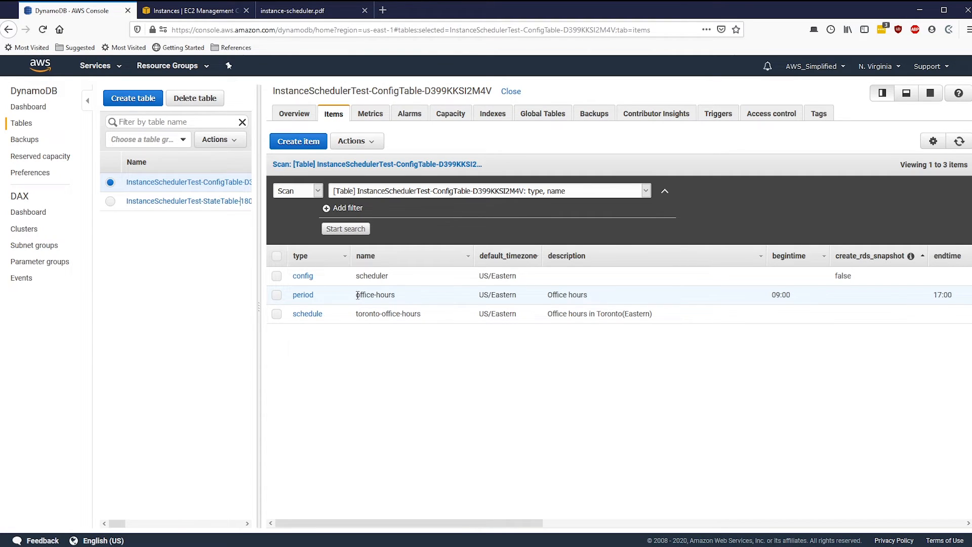
Examine the begin time, end time and weekdays of the office-hours period item.
{"action": "left_click_drag", "start_coordinate": [356, 295], "coordinate": [397, 293]}
{"action": "left_click", "coordinate": [396, 292]}
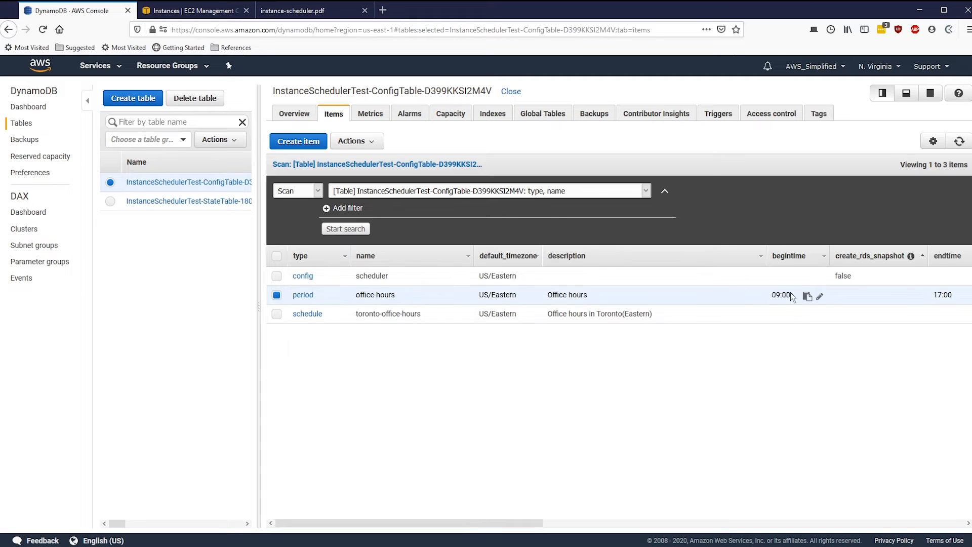
{"action": "left_click_drag", "start_coordinate": [516, 523], "coordinate": [644, 525]}
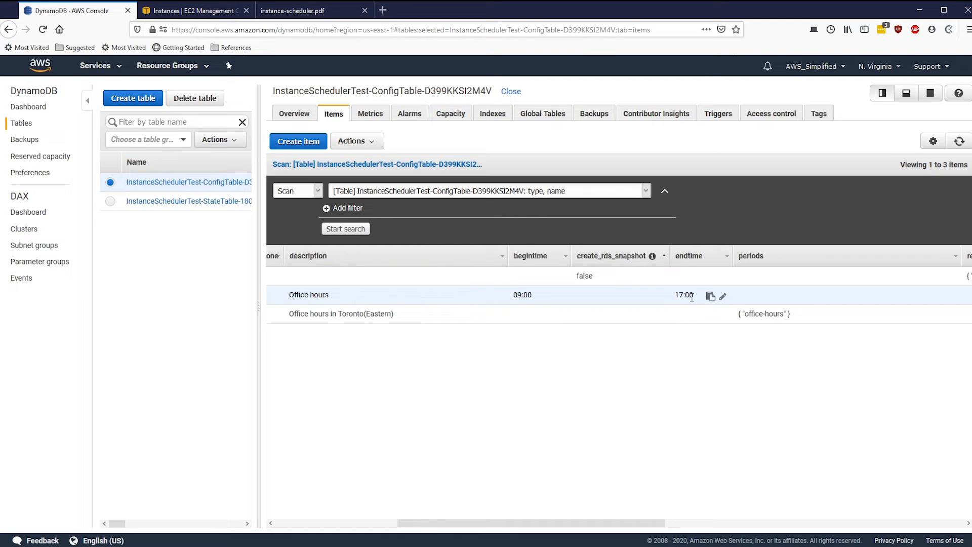
{"action": "left_click_drag", "start_coordinate": [608, 523], "coordinate": [952, 543]}
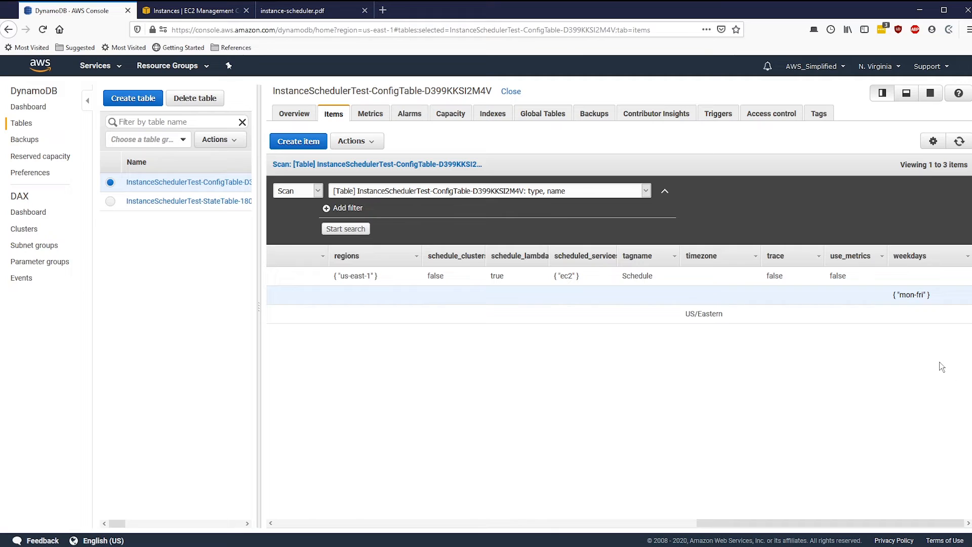
{"action": "left_click_drag", "start_coordinate": [900, 294], "coordinate": [924, 295]}
{"action": "left_click", "coordinate": [921, 299]}
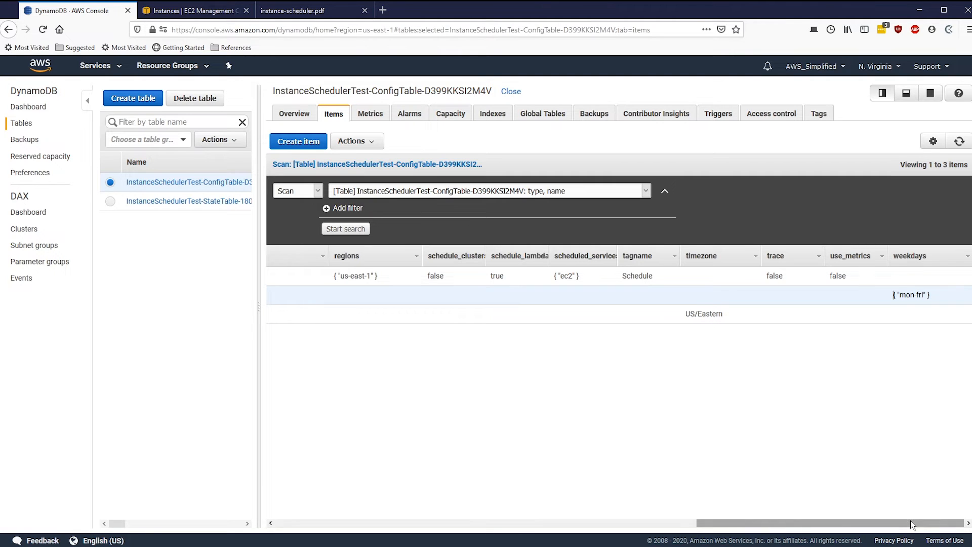
{"action": "left_click_drag", "start_coordinate": [910, 520], "coordinate": [489, 531]}
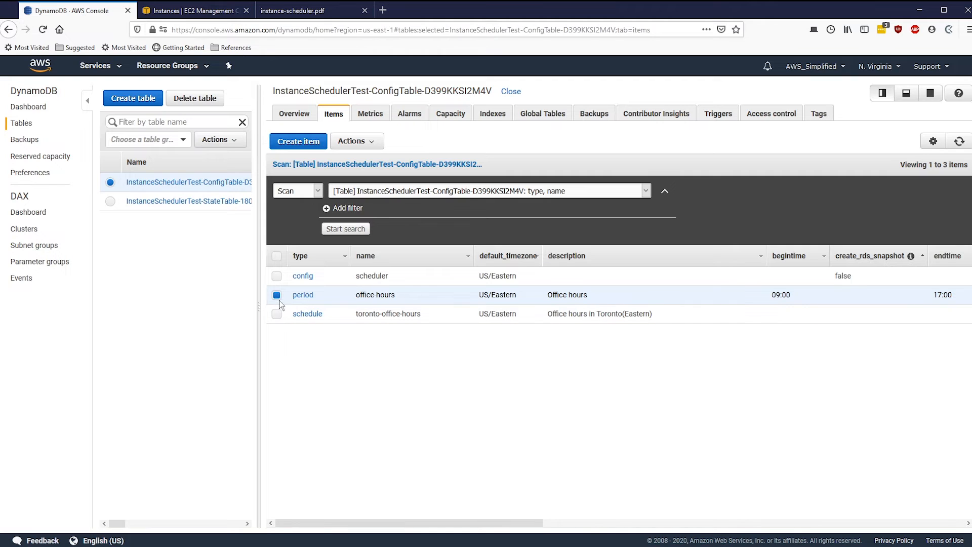
Examine the periods and time zone of the toronto-office-hours schedule item.
{"action": "double_click", "coordinate": [378, 314]}
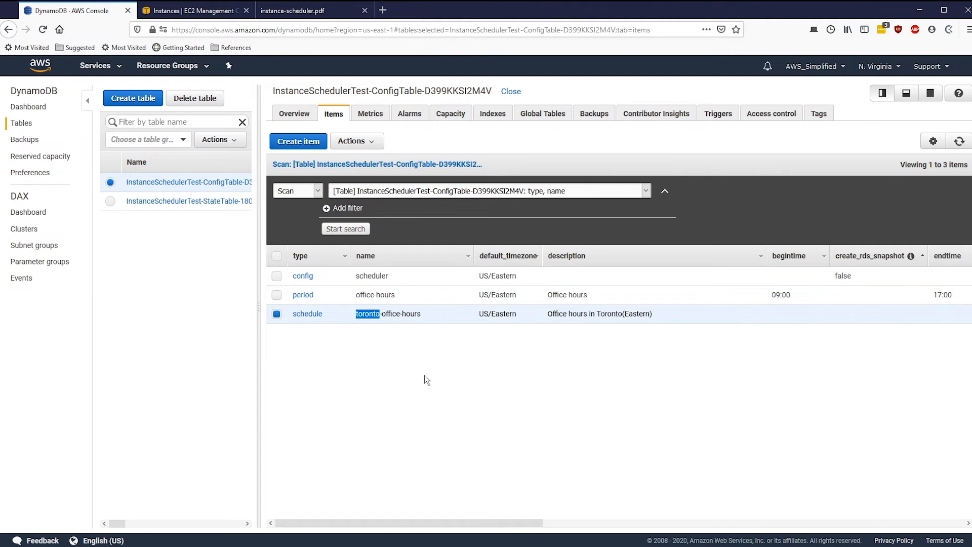
{"action": "left_click_drag", "start_coordinate": [514, 525], "coordinate": [712, 536]}
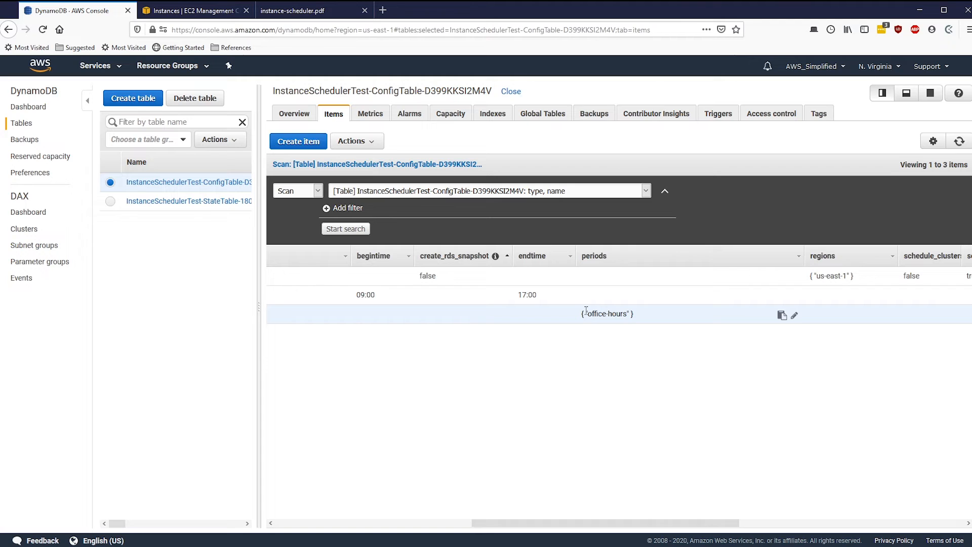
{"action": "left_click_drag", "start_coordinate": [586, 309], "coordinate": [631, 314]}
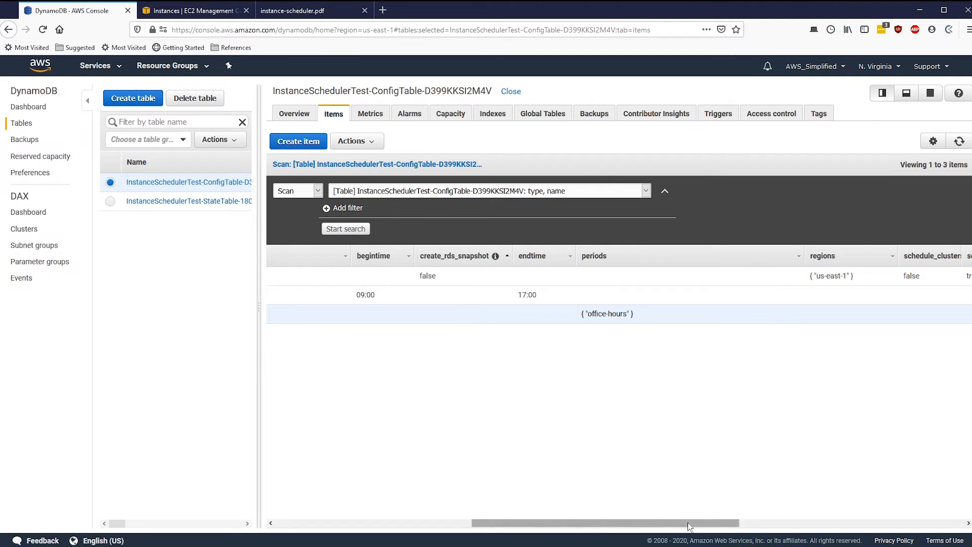
{"action": "left_click_drag", "start_coordinate": [688, 522], "coordinate": [914, 523]}
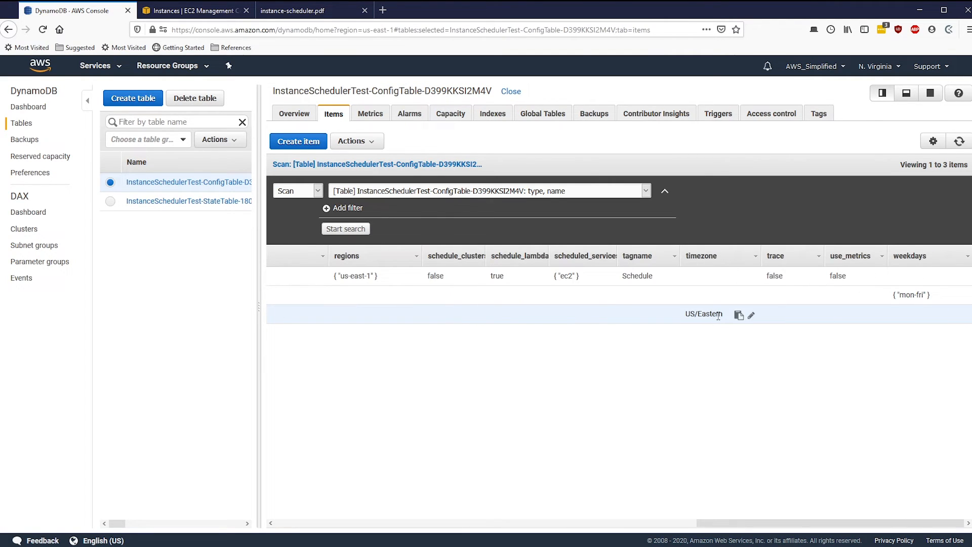
{"action": "left_click_drag", "start_coordinate": [804, 522], "coordinate": [398, 499]}
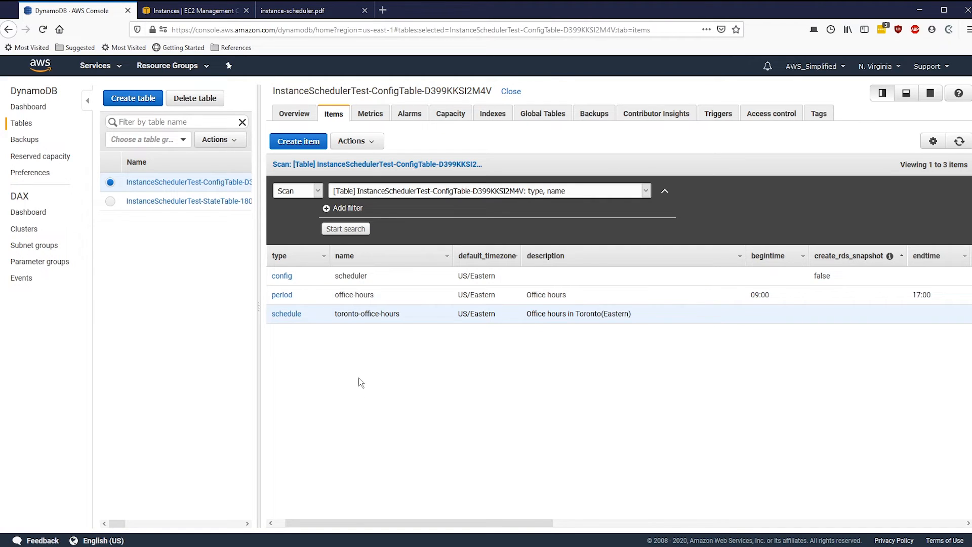
Check the tag name defined in the scheduler config item.
{"action": "left_click_drag", "start_coordinate": [424, 529], "coordinate": [835, 529]}
{"action": "double_click", "coordinate": [653, 276]}
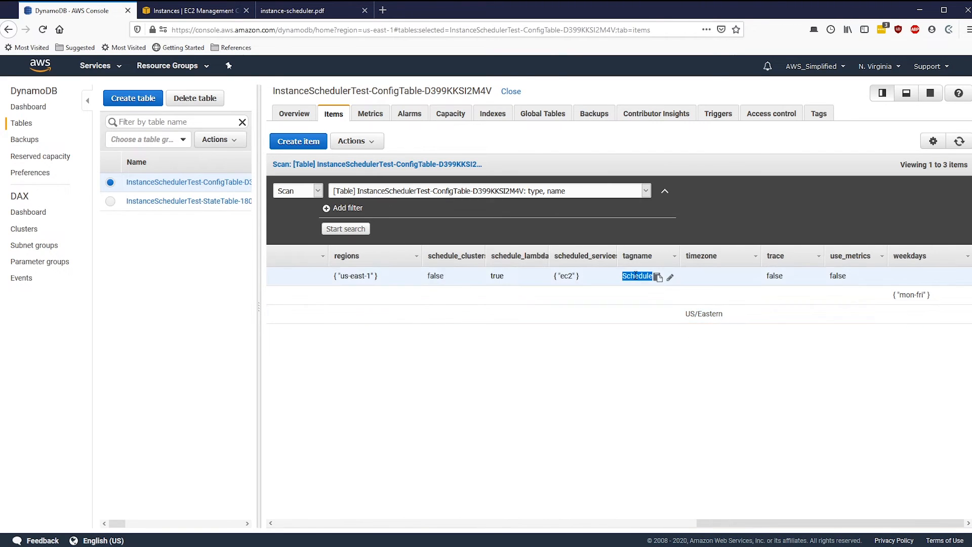
{"action": "left_click", "coordinate": [658, 384]}
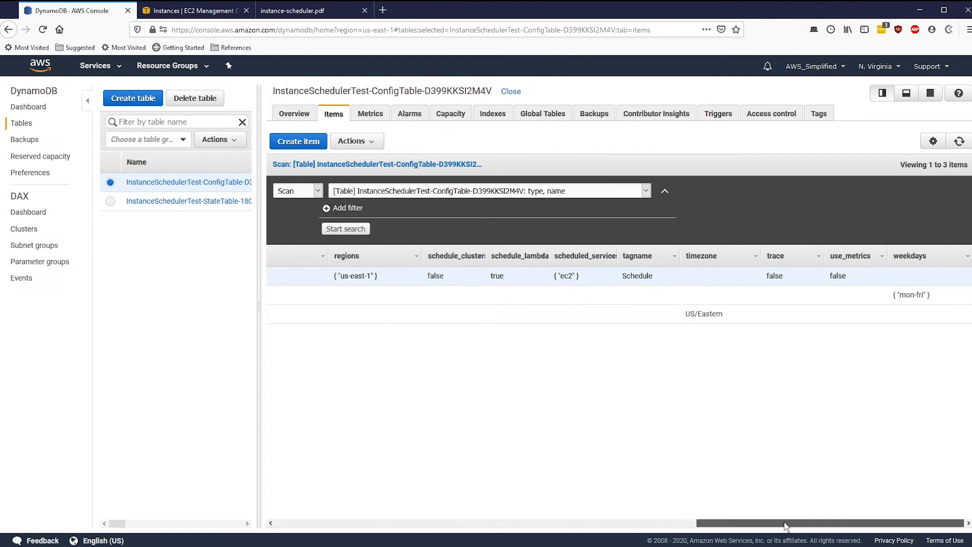
Copy the schedule item's name, toronto-office-hours, from the config table.
{"action": "left_click_drag", "start_coordinate": [782, 522], "coordinate": [354, 405]}
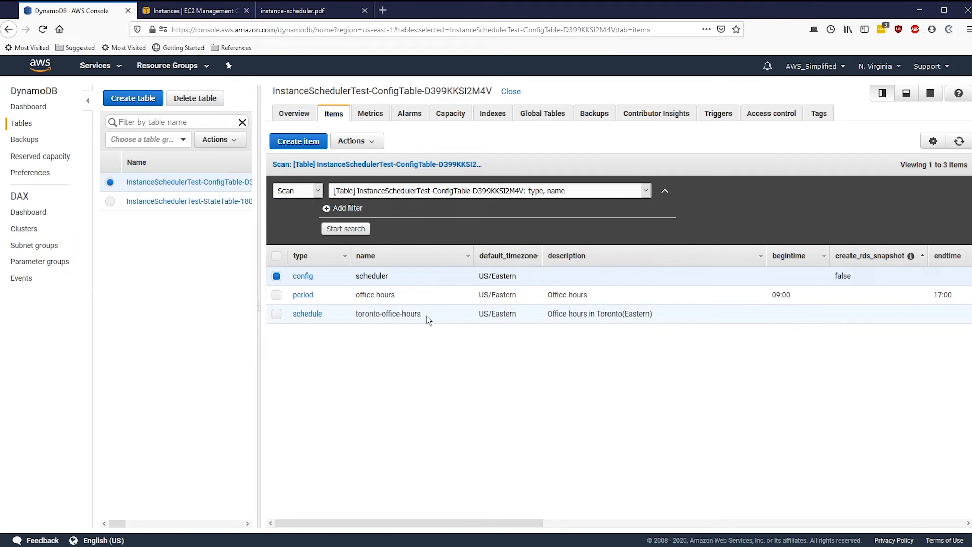
{"action": "left_click_drag", "start_coordinate": [421, 314], "coordinate": [354, 314]}
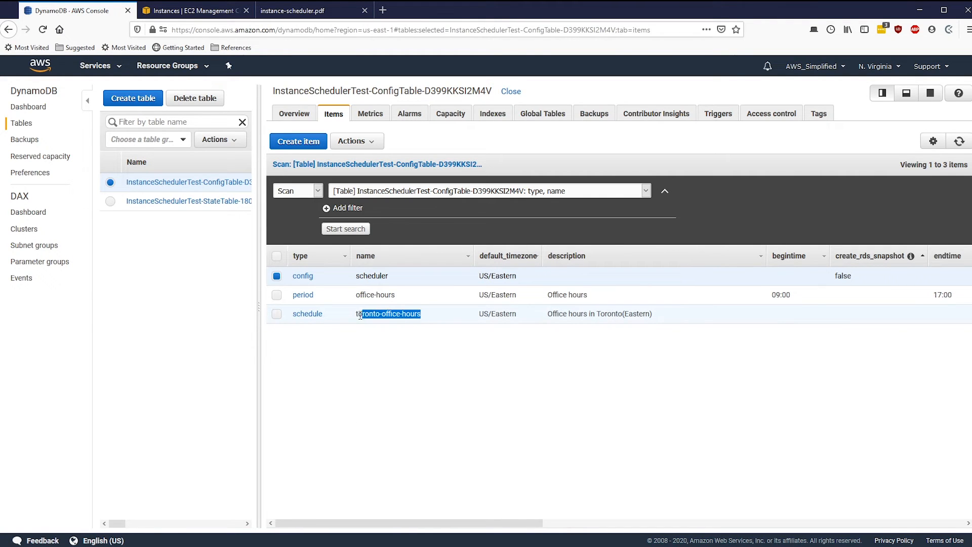
{"action": "left_click", "coordinate": [355, 315]}
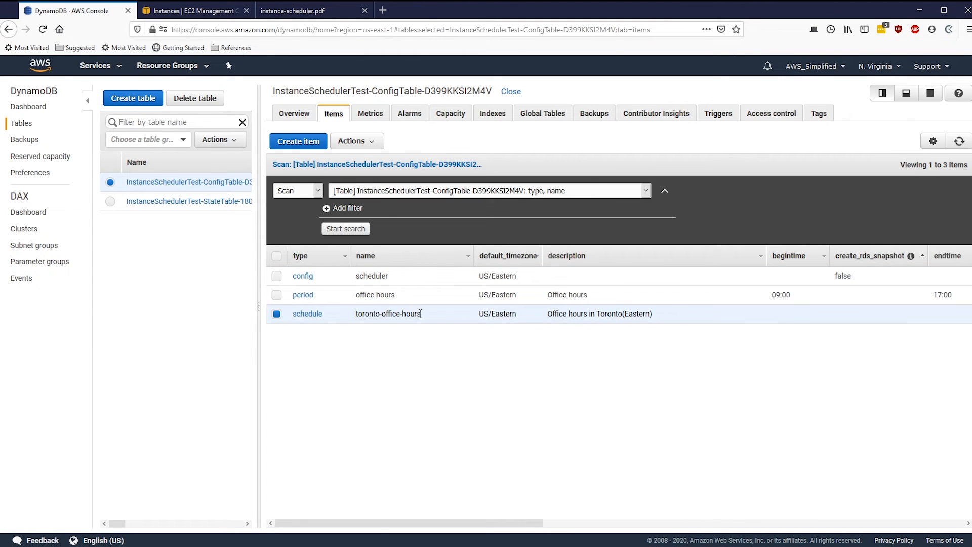
{"action": "left_click_drag", "start_coordinate": [421, 314], "coordinate": [353, 314]}
{"action": "key", "text": "ctrl+c"}
Switch to the EC2 instances list and tag the t2.micro instance with key Schedule and value toronto-office-hours, saving the tag.
{"action": "left_click", "coordinate": [171, 12]}
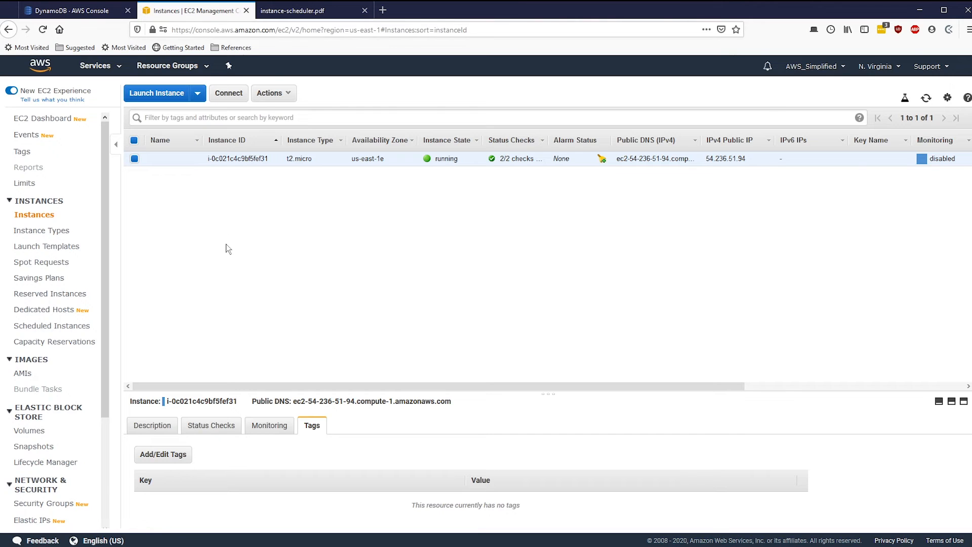
{"action": "left_click", "coordinate": [32, 215]}
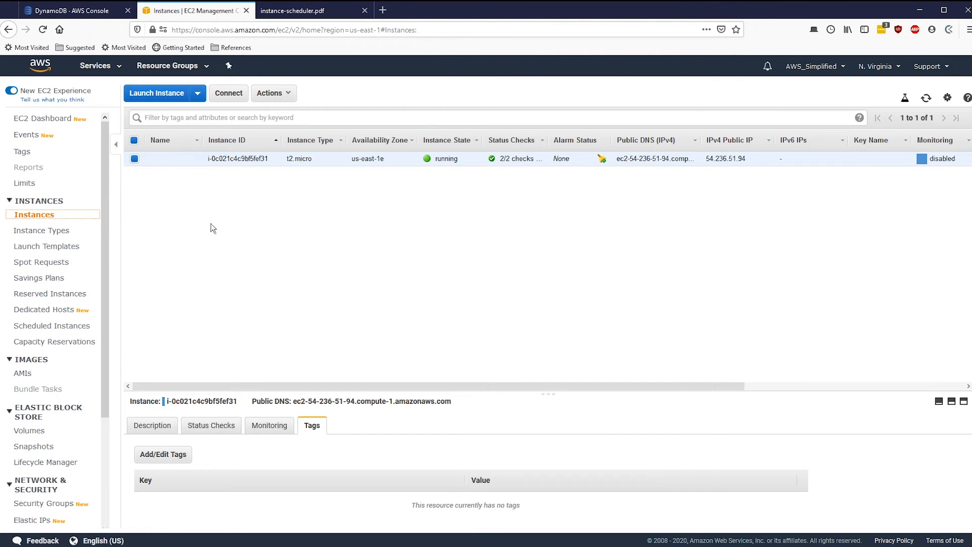
{"action": "left_click", "coordinate": [924, 99]}
{"action": "left_click", "coordinate": [153, 459]}
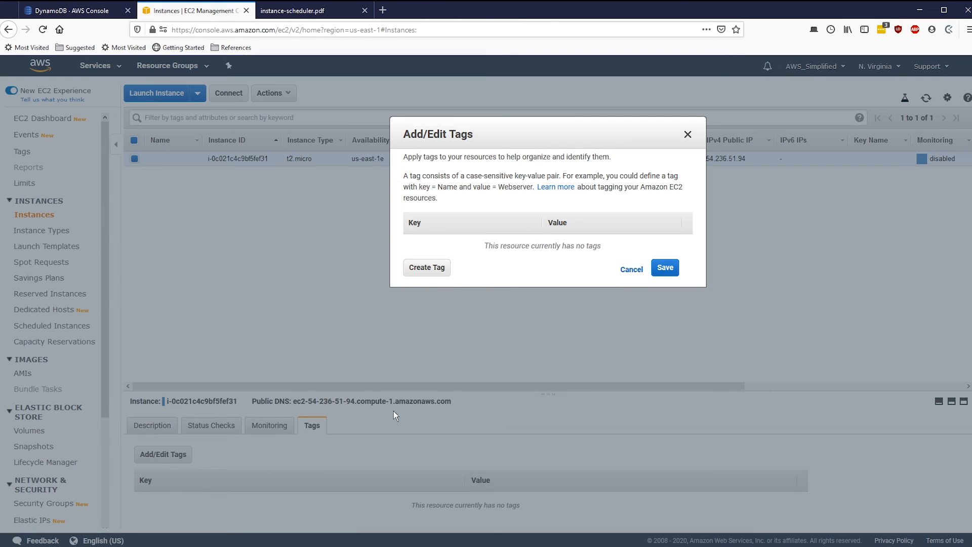
{"action": "left_click", "coordinate": [439, 270]}
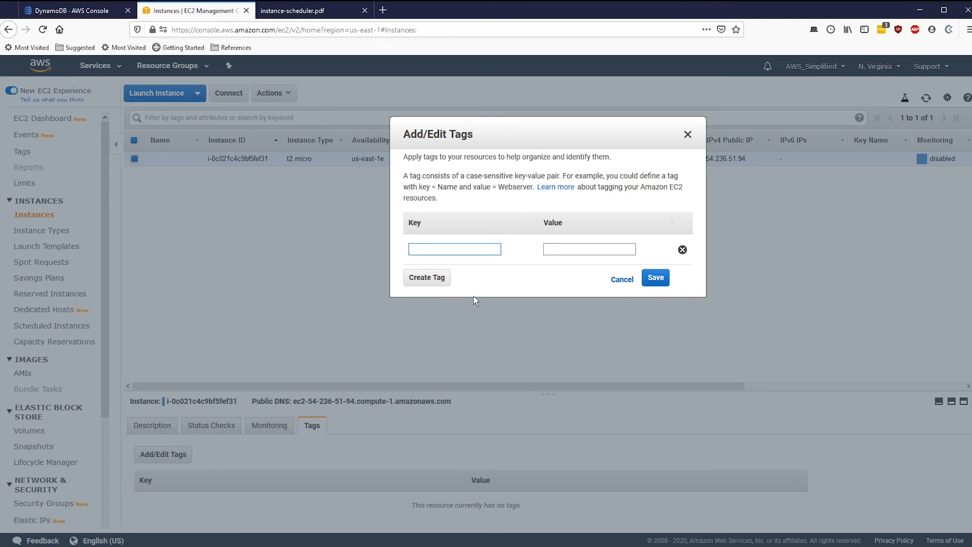
{"action": "type", "text": "Schedule"}
{"action": "left_click", "coordinate": [597, 250]}
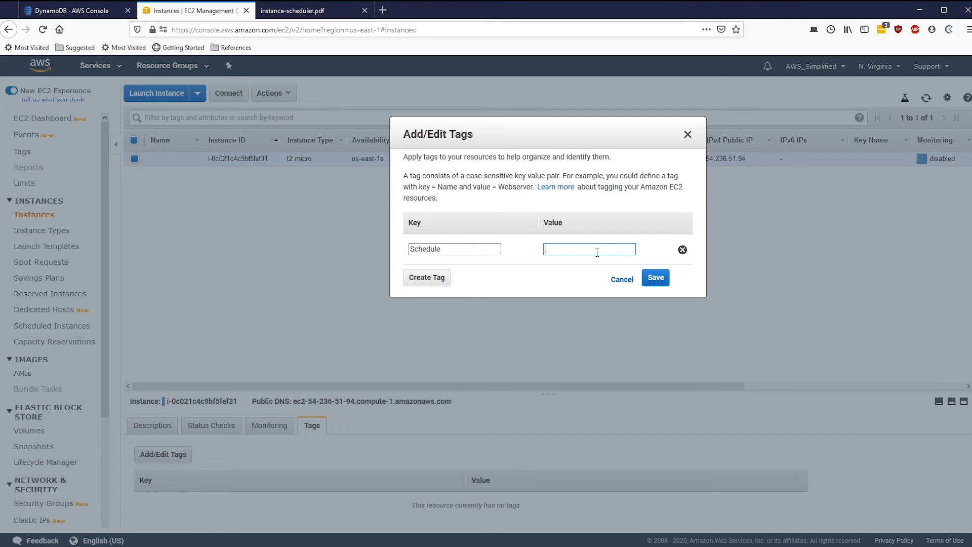
{"action": "key", "text": "ctrl+v"}
{"action": "left_click", "coordinate": [656, 278]}
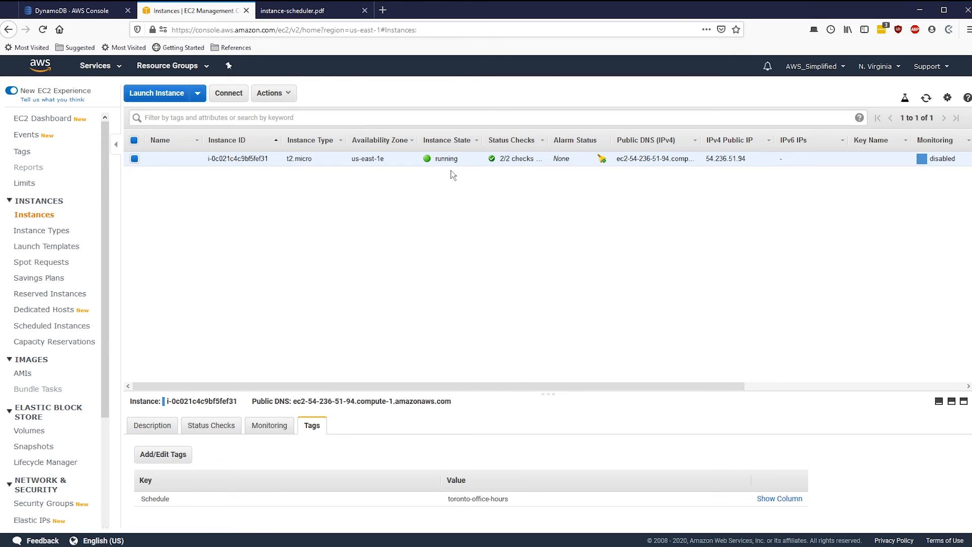
Refresh the instances list to check the tagged instance's current state.
{"action": "left_click", "coordinate": [927, 99]}
{"action": "left_click", "coordinate": [926, 99]}
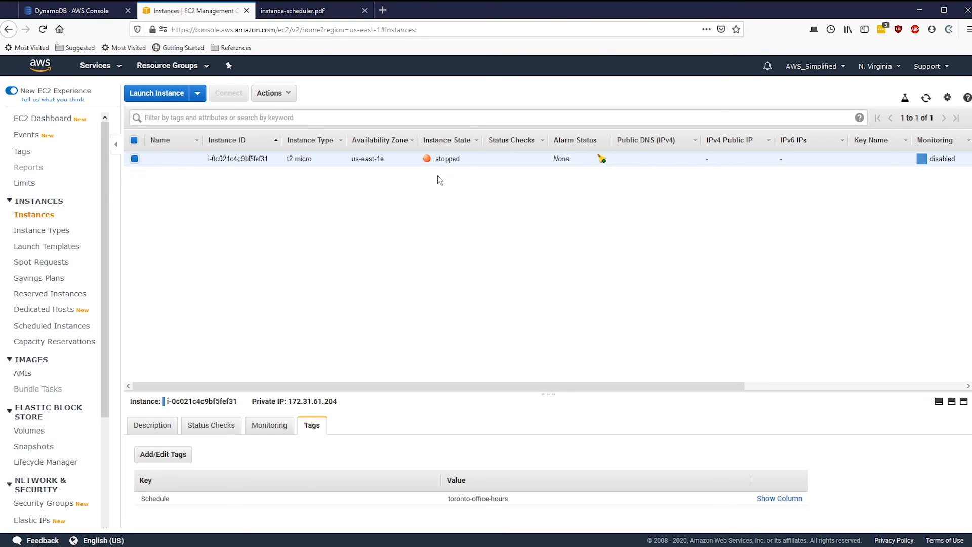
Review the table of contents in instance-scheduler.pdf for the schedule and period topics, and return to the EC2 instances list.
{"action": "left_click", "coordinate": [308, 18]}
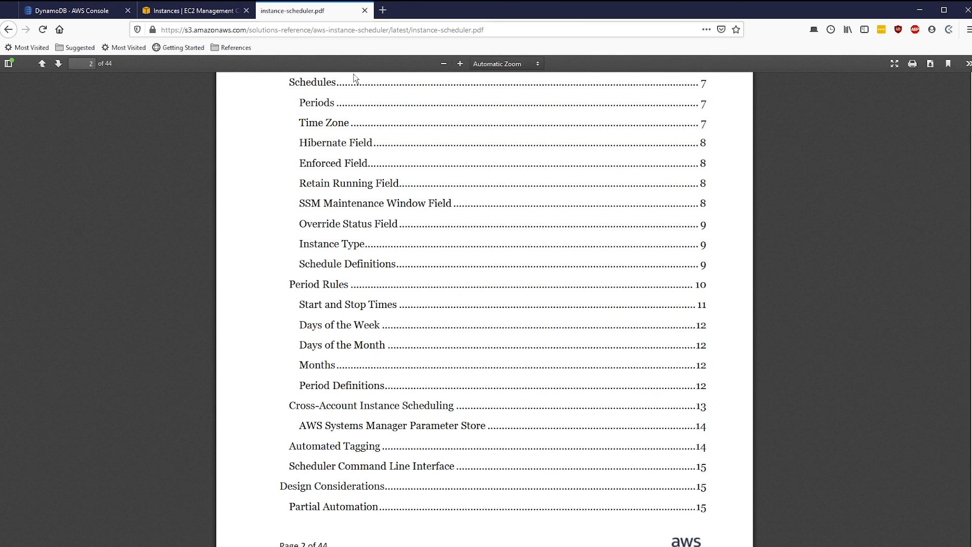
{"action": "scroll", "coordinate": [536, 257], "scroll_direction": "up", "scroll_amount": 3}
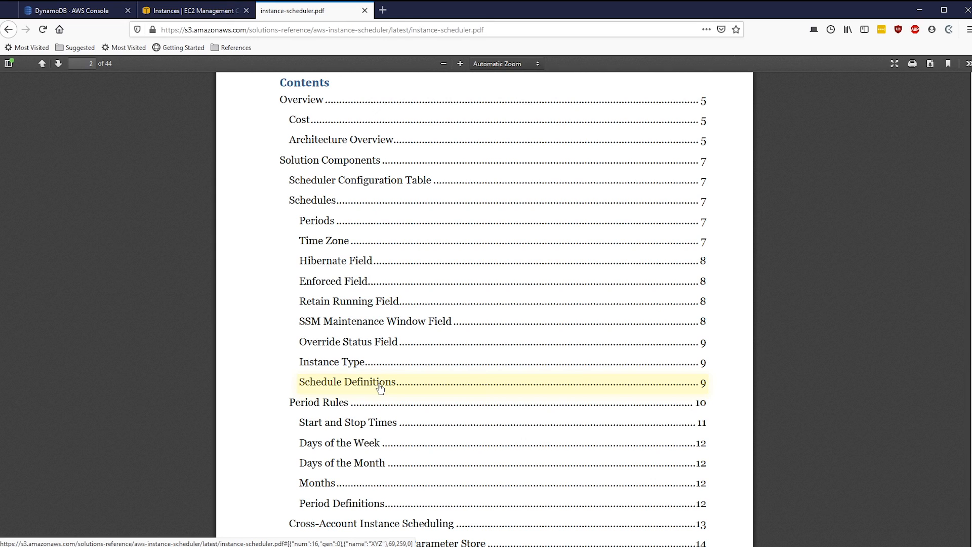
{"action": "left_click", "coordinate": [215, 11]}
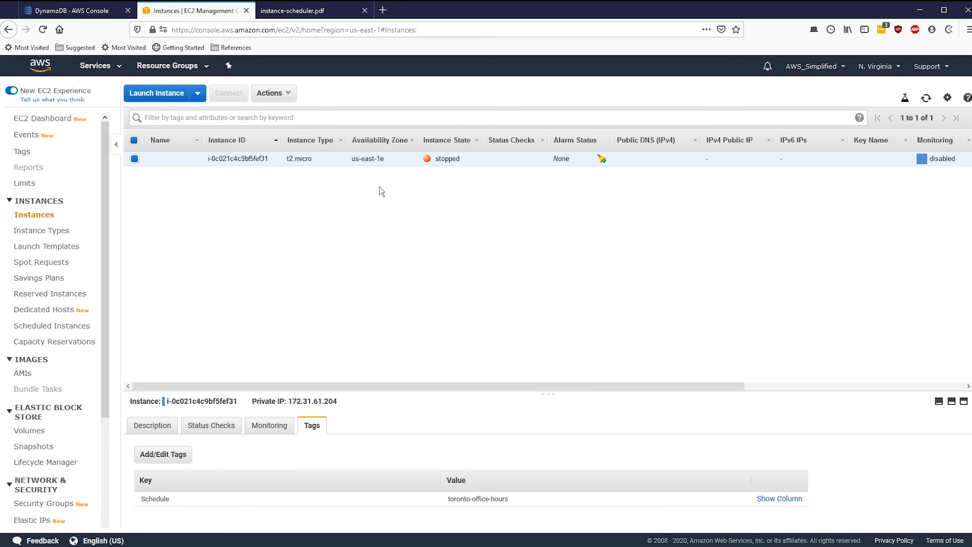